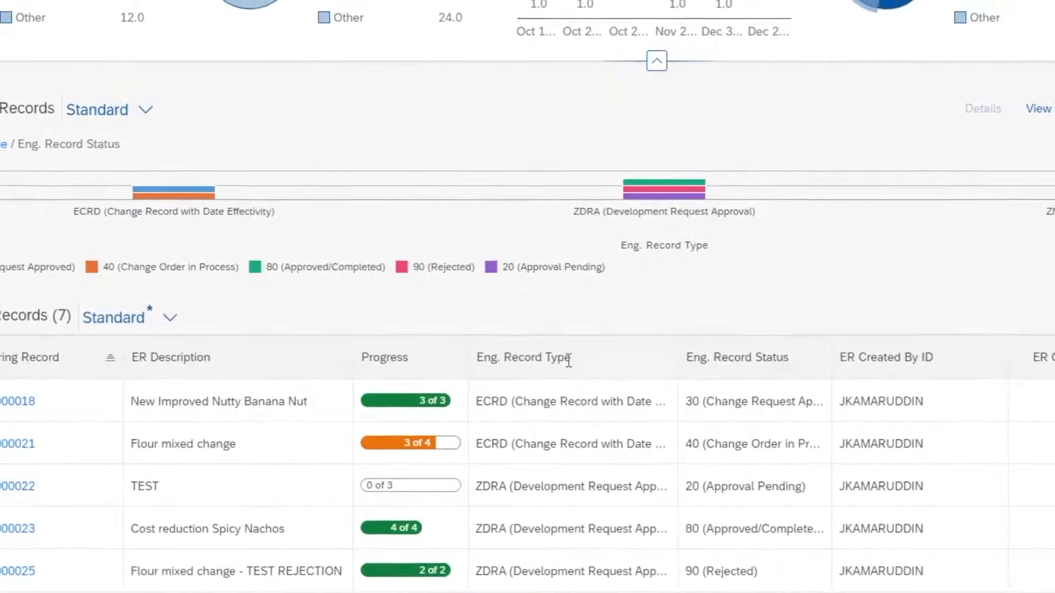
Scroll the Engineering Records table and collapse its summary charts above the records
scroll(440, 442, "down", 2)
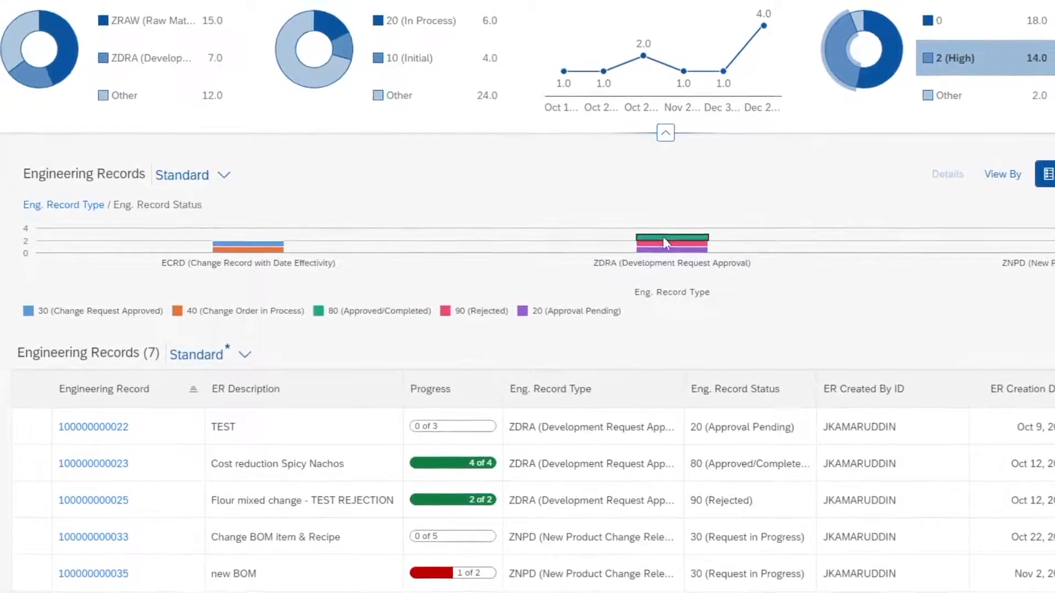
left_click(665, 129)
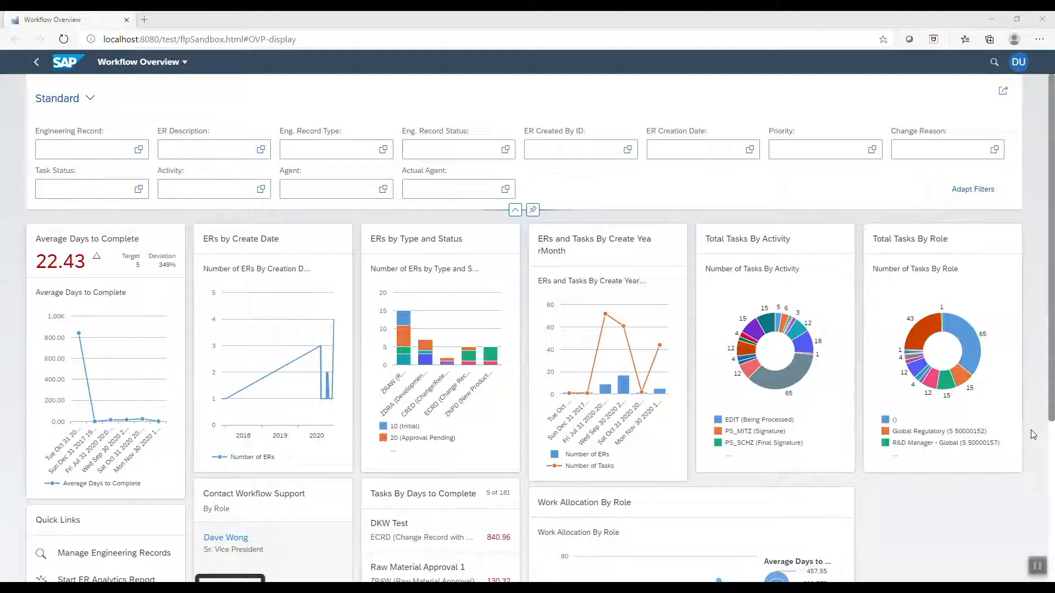
Browse the Workflow Overview cards, then bring up the DU user options menu
scroll(1033, 435, "down", 1)
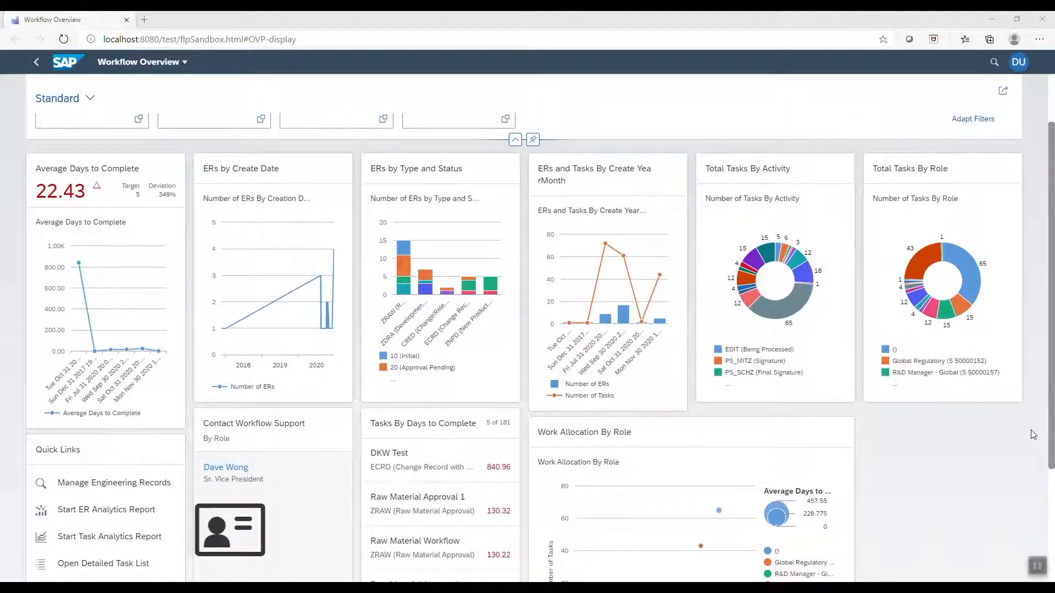
scroll(1033, 434, "down", 1)
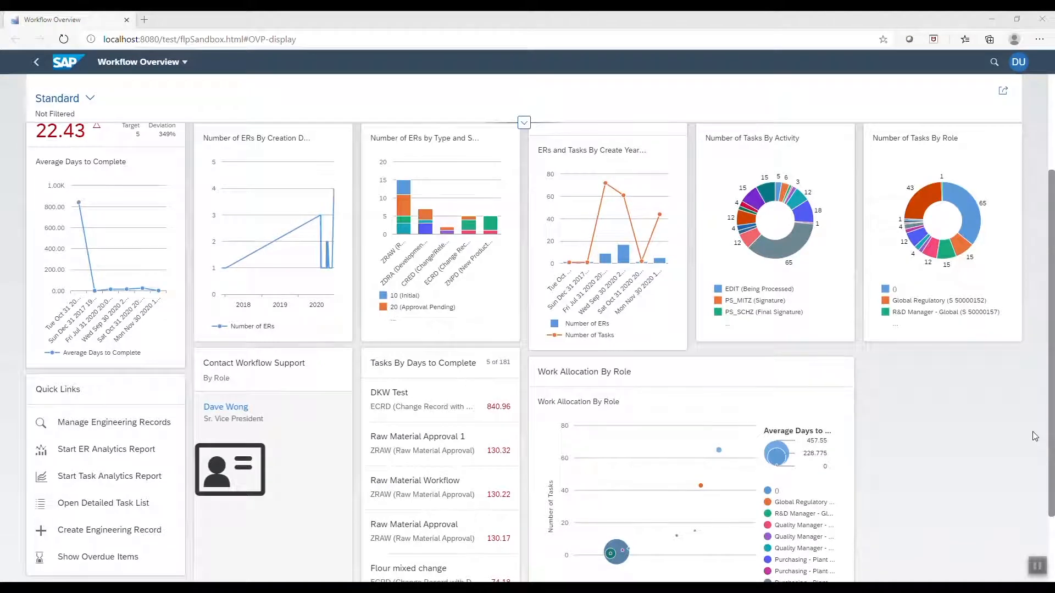
scroll(1034, 436, "up", 1)
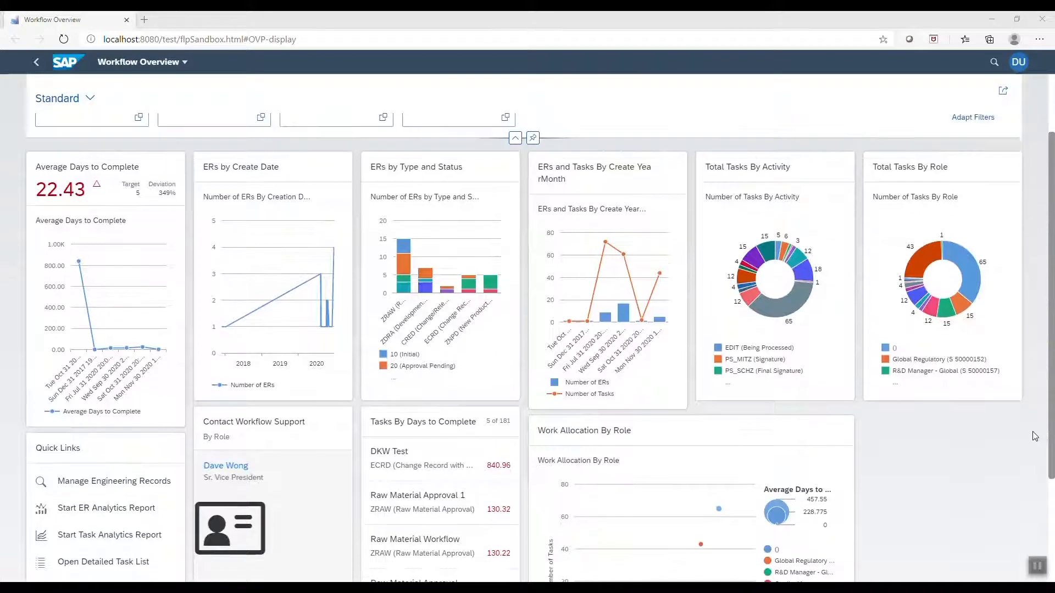
left_click(1018, 62)
In Manage Cards, switch off Contact Workflow Support and confirm with OK
left_click(1023, 206)
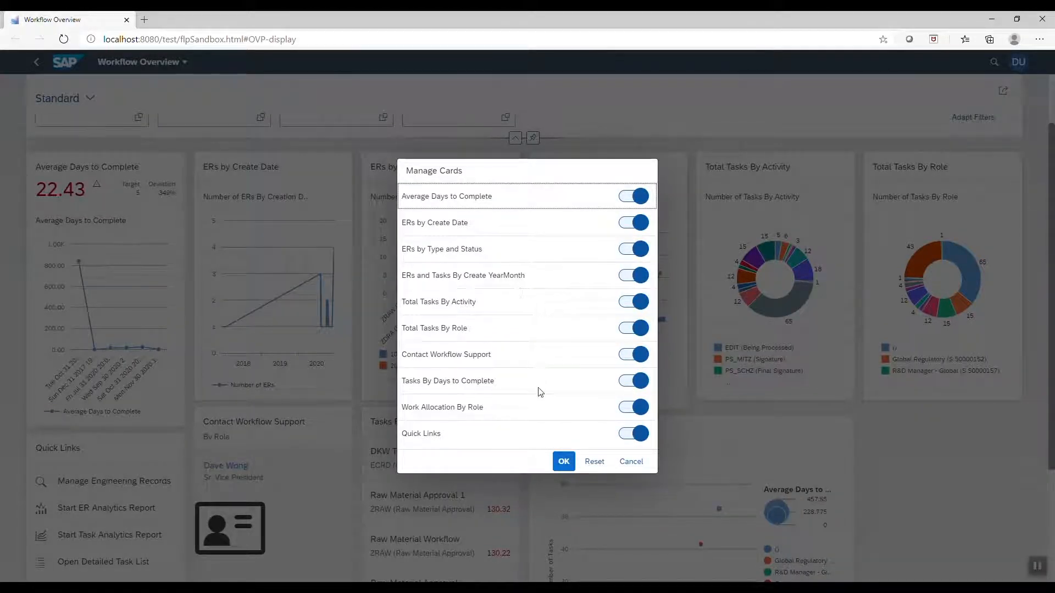
left_click(635, 354)
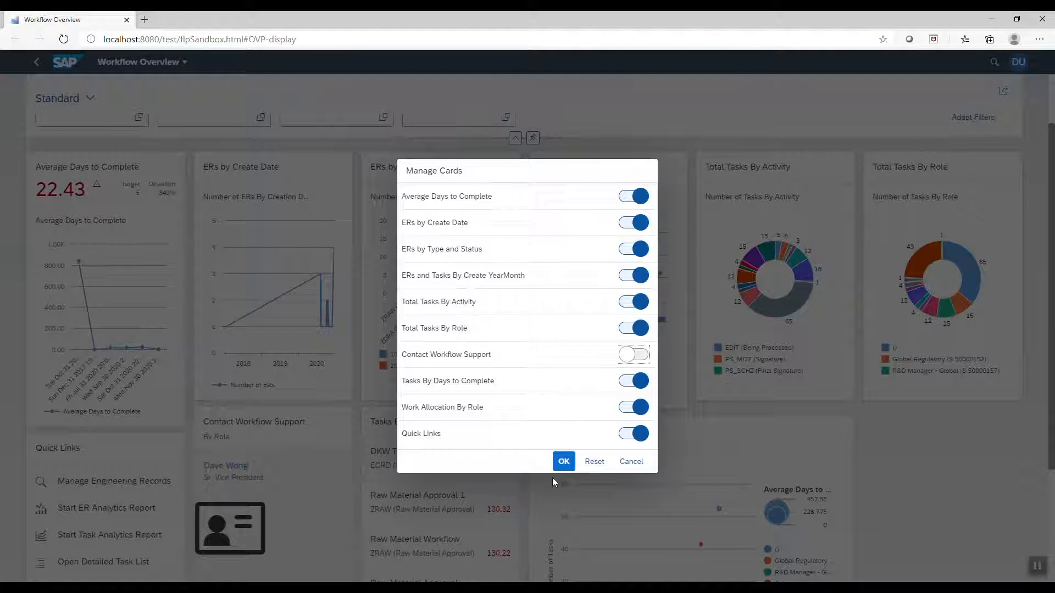
left_click(563, 463)
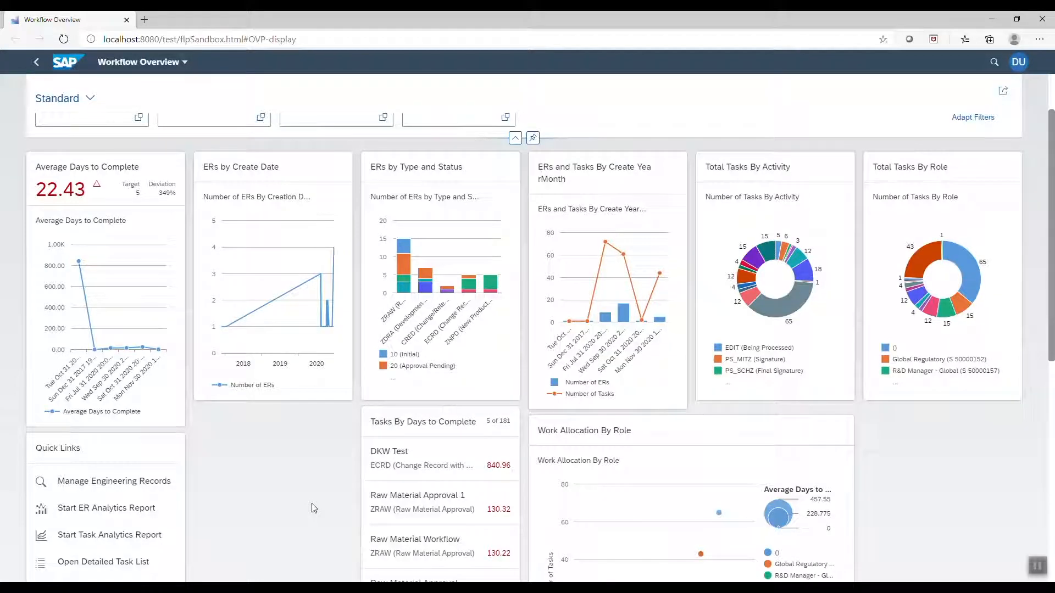
Drag Work Allocation By Role and Tasks By Days right, ERs by Create Date down, ERs by Type and Status left
scroll(316, 492, "down", 3)
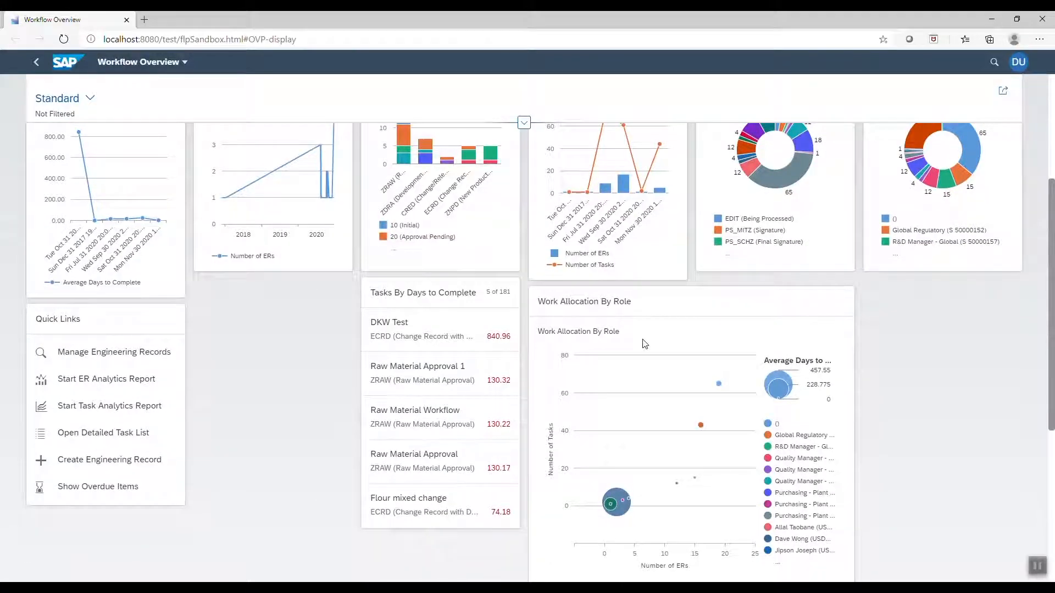
left_click_drag(662, 307, 784, 298)
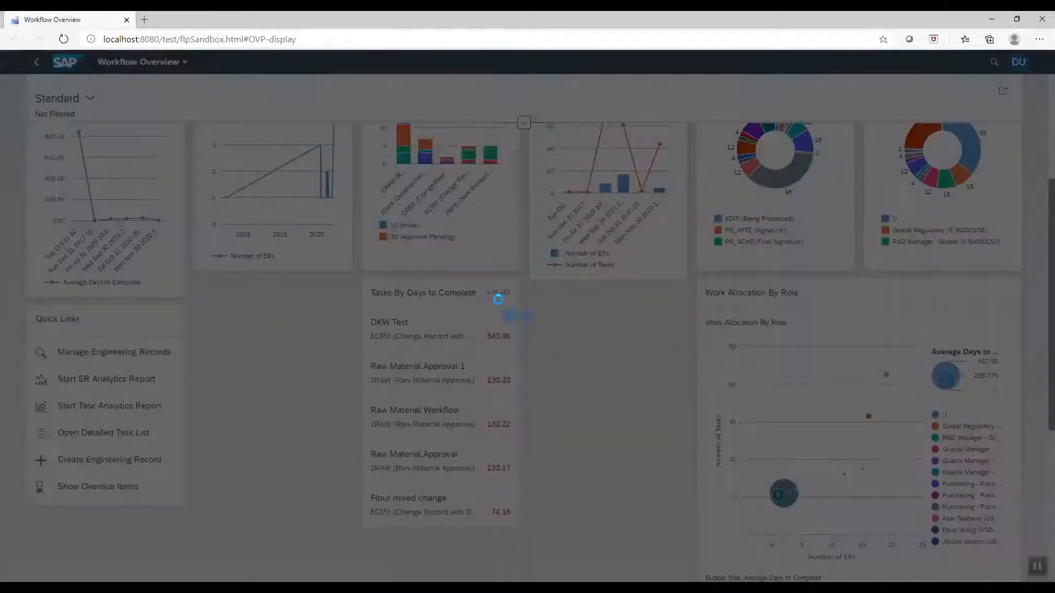
left_click_drag(489, 294, 655, 303)
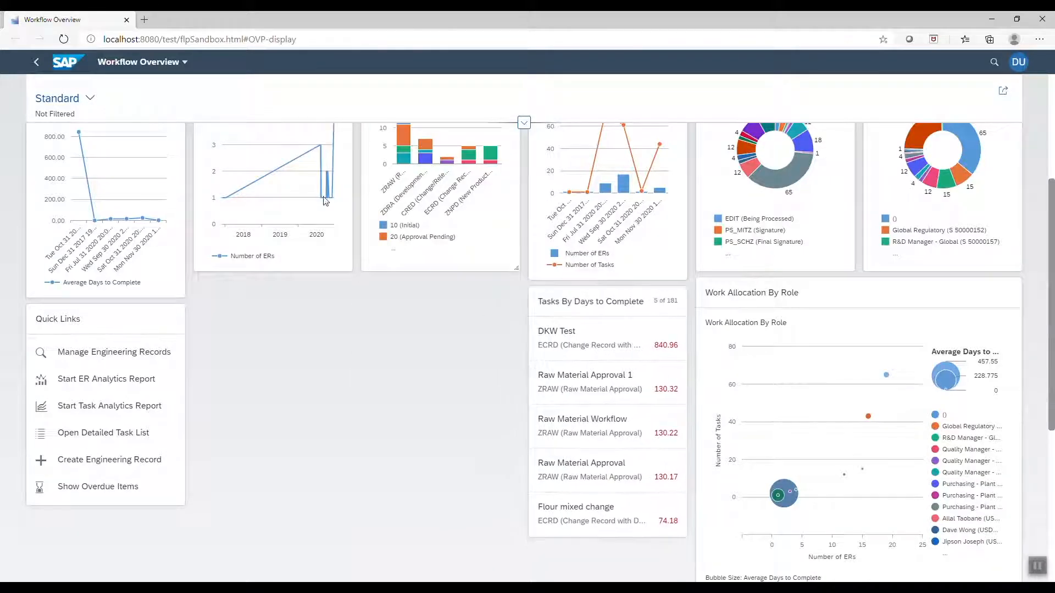
left_click_drag(290, 165, 295, 419)
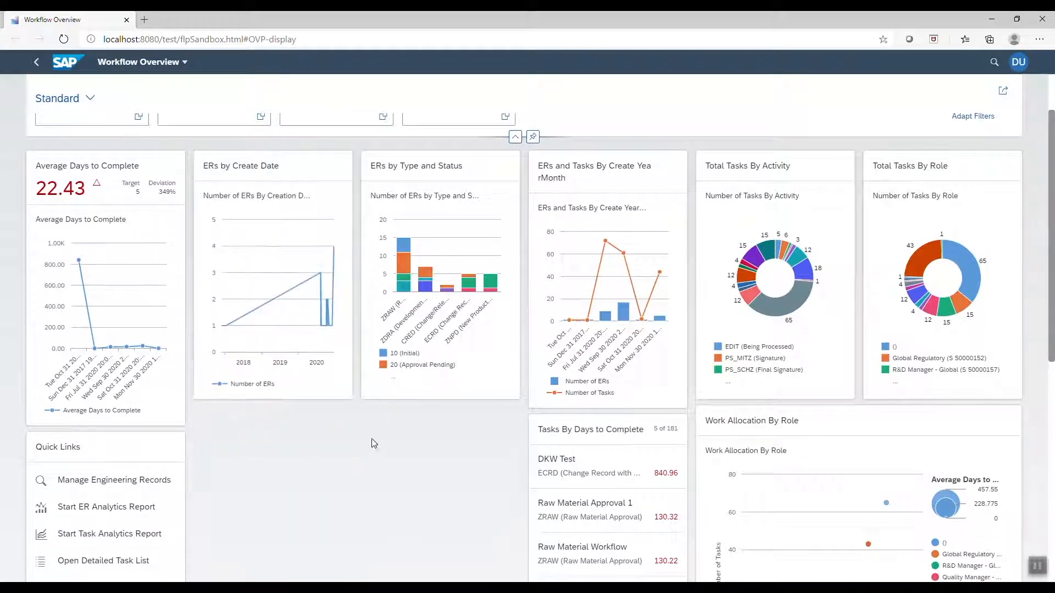
left_click_drag(272, 165, 417, 437)
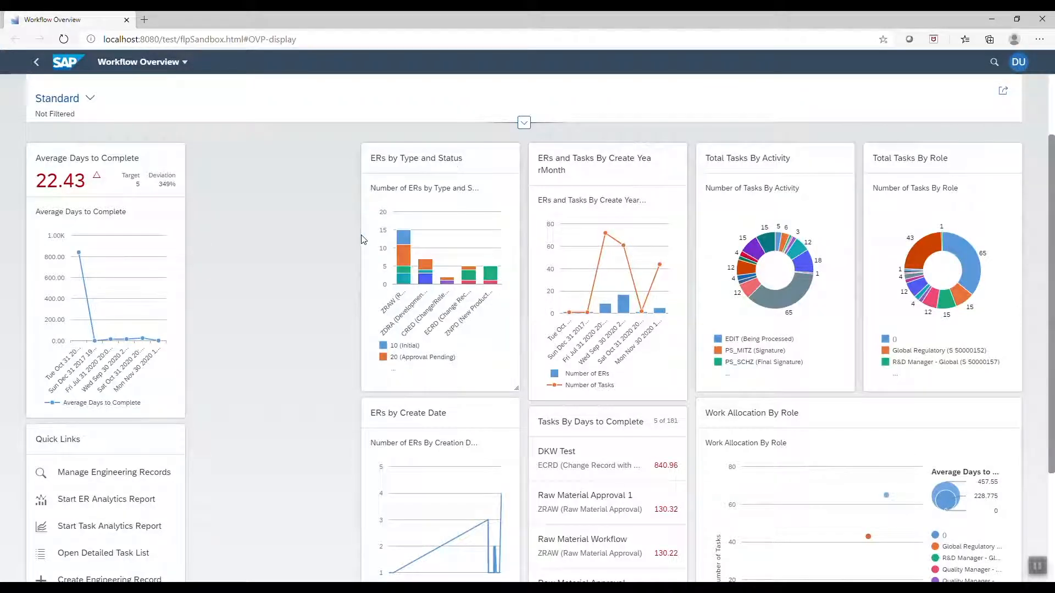
left_click_drag(412, 160, 236, 240)
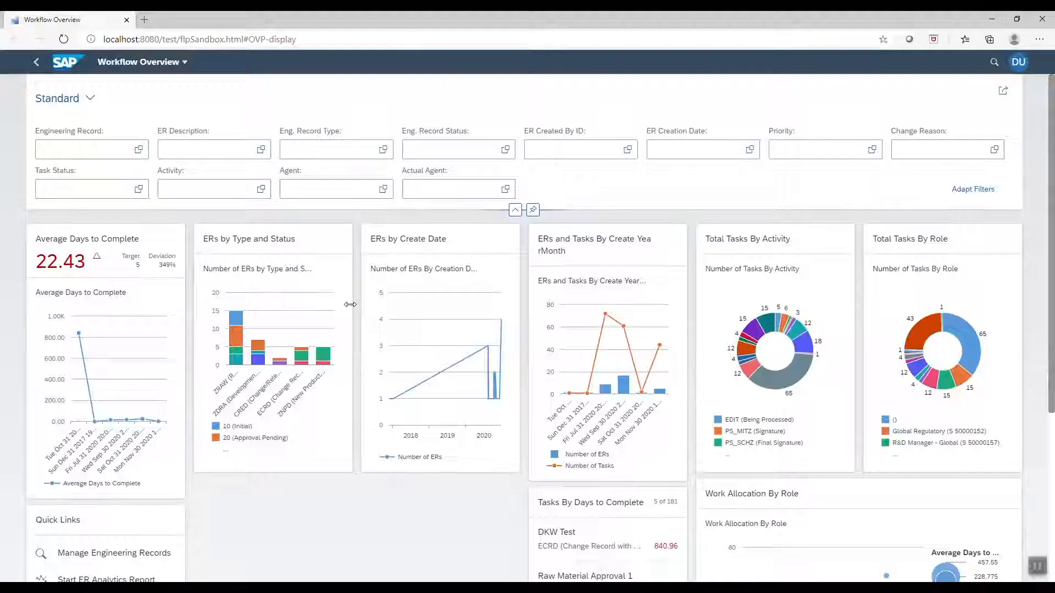
Widen the ERs by Type and Status card and place ERs by Create Date beneath it
left_click_drag(350, 304, 498, 324)
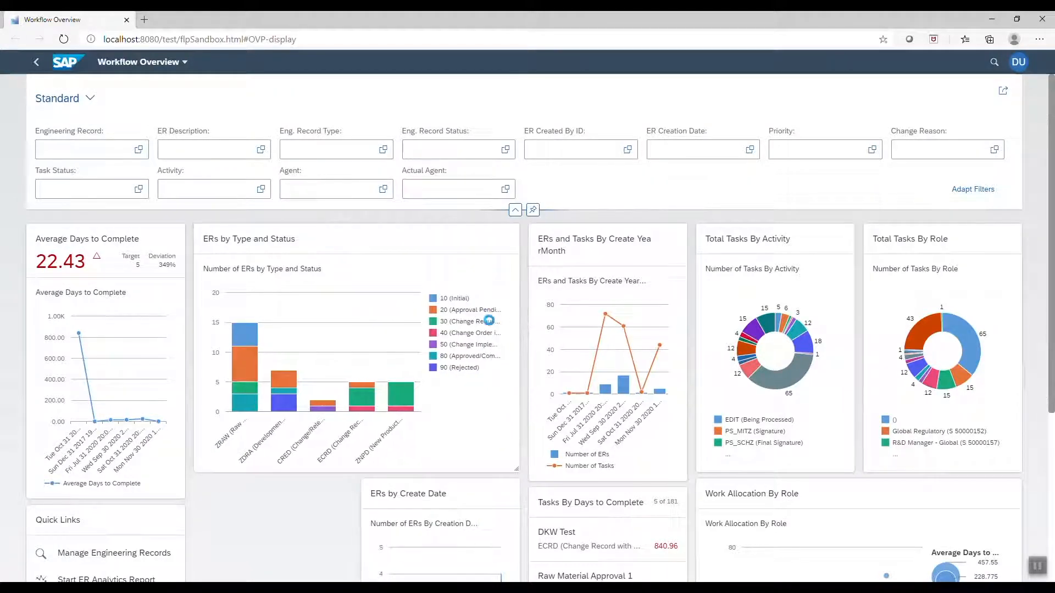
scroll(497, 324, "down", 3)
left_click_drag(456, 300, 502, 363)
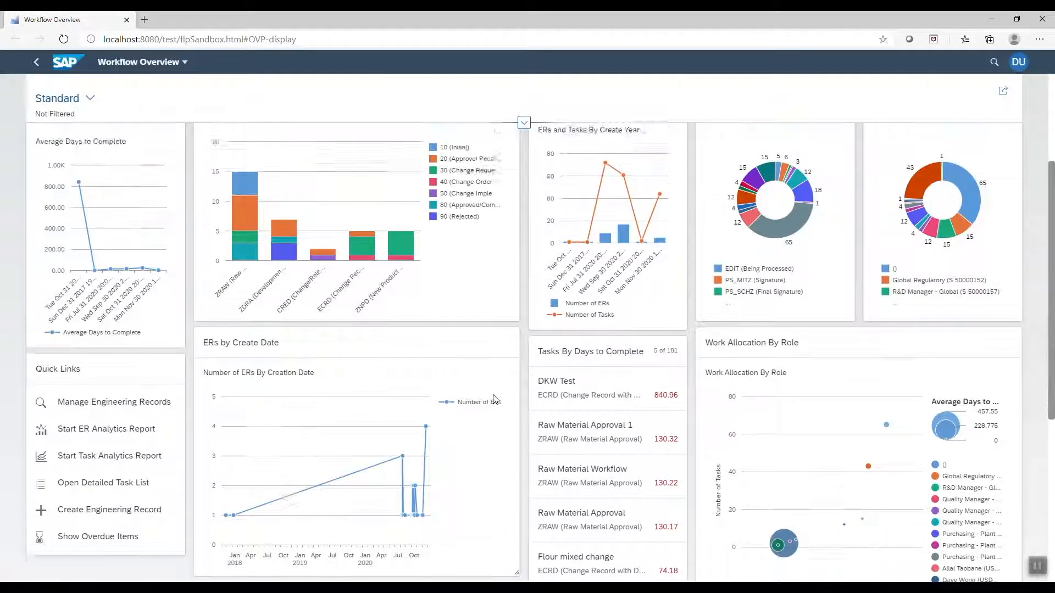
Move the Quick Links card to the top-left of the dashboard
left_click_drag(141, 403, 110, 214)
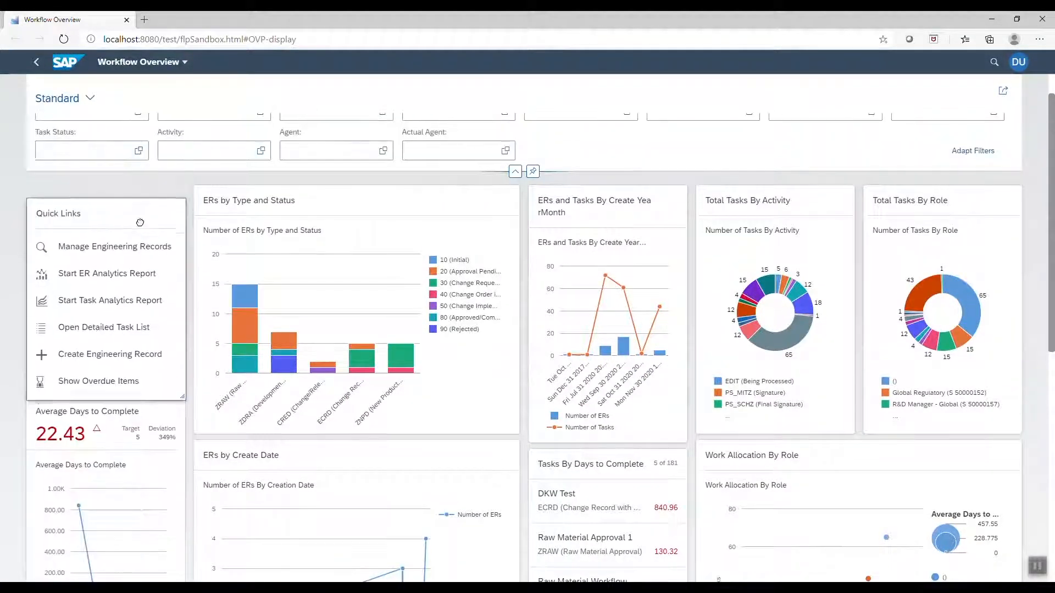
scroll(814, 216, "down", 2)
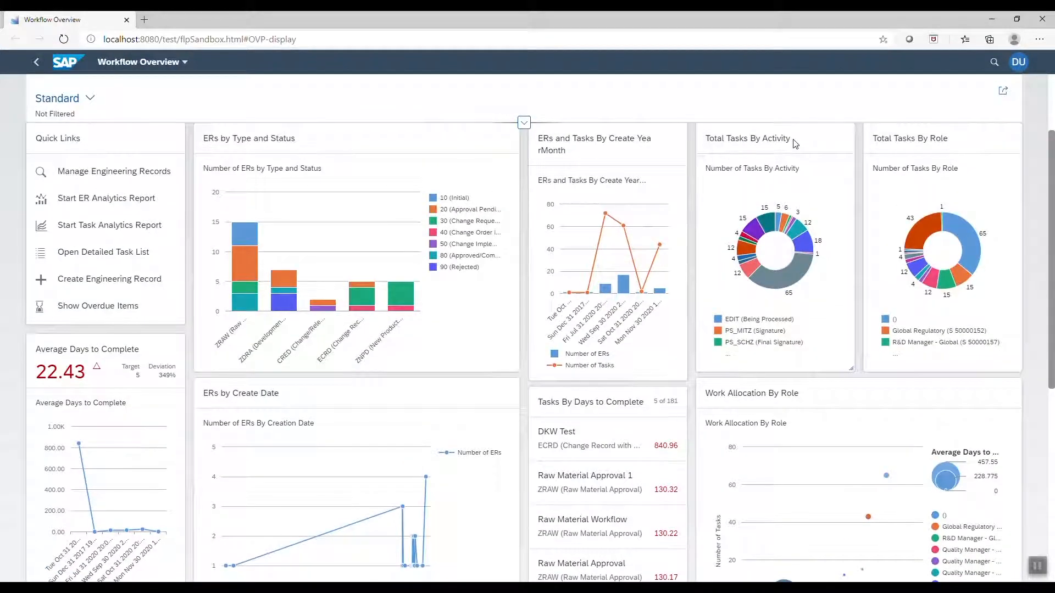
scroll(796, 173, "up", 2)
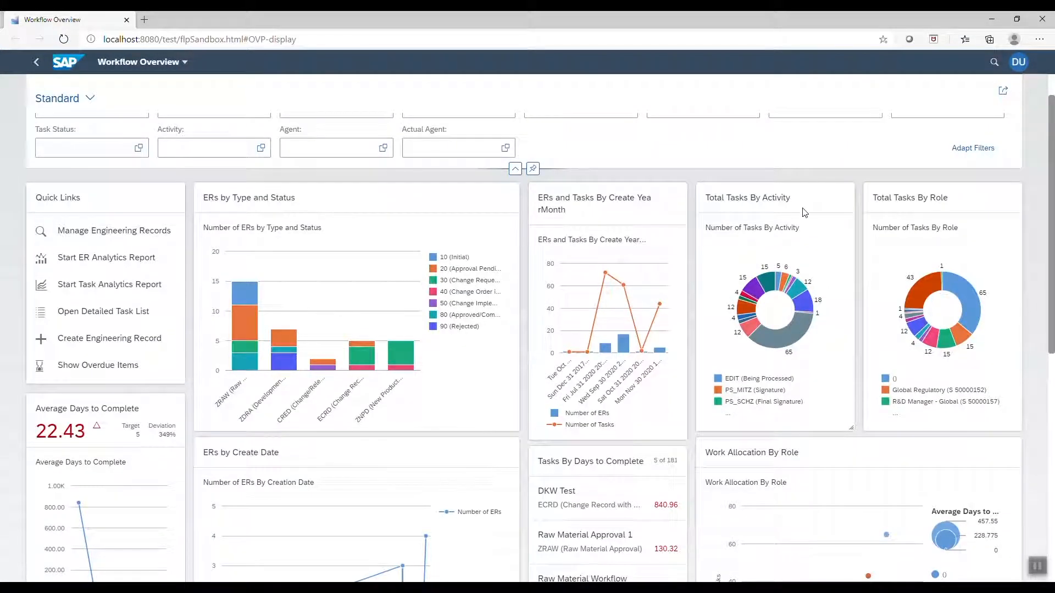
scroll(804, 213, "down", 2)
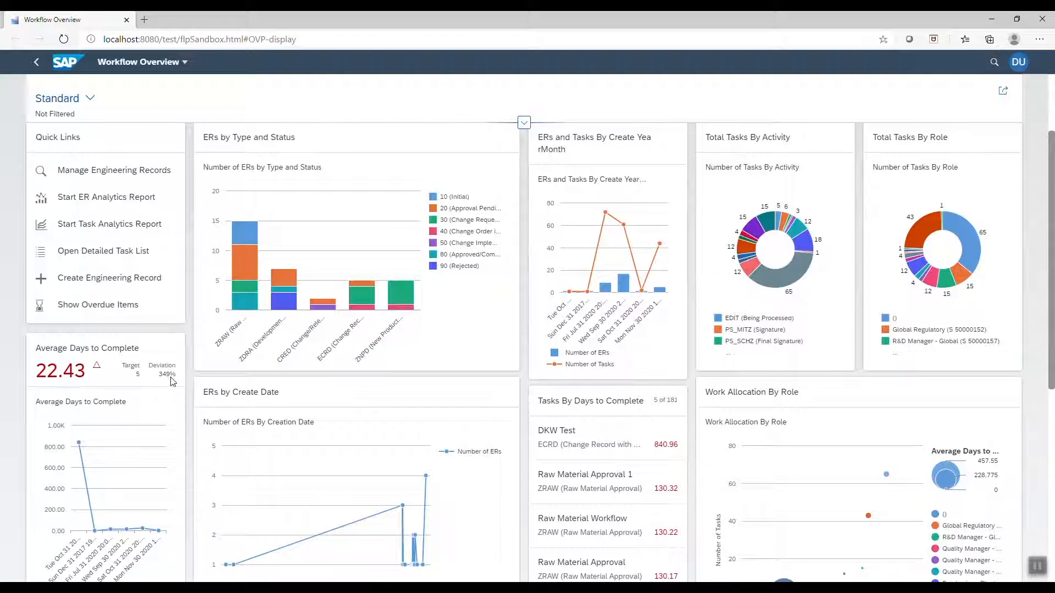
scroll(168, 381, "down", 1)
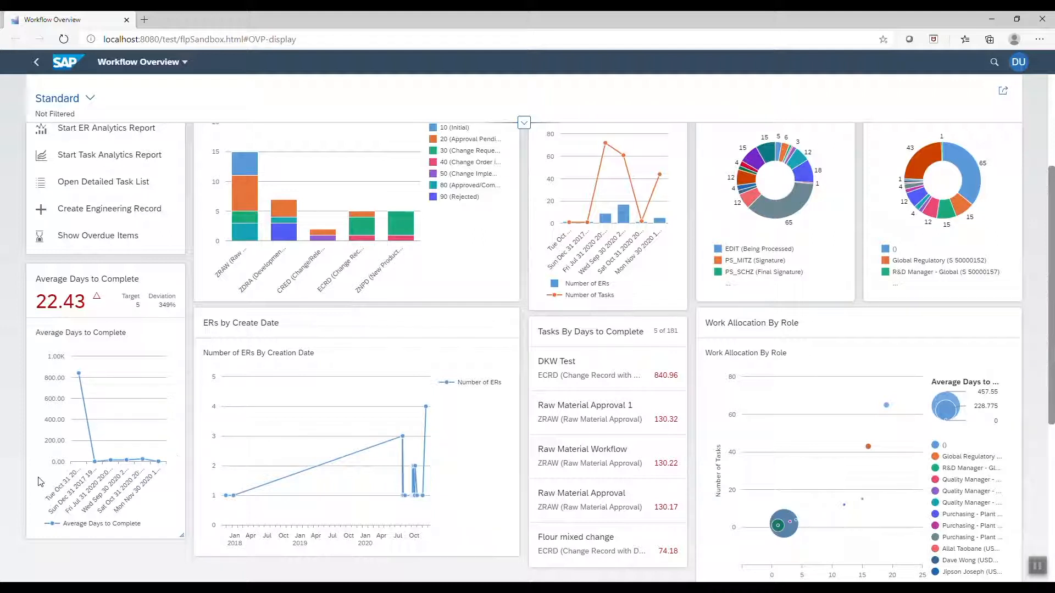
scroll(175, 465, "up", 3)
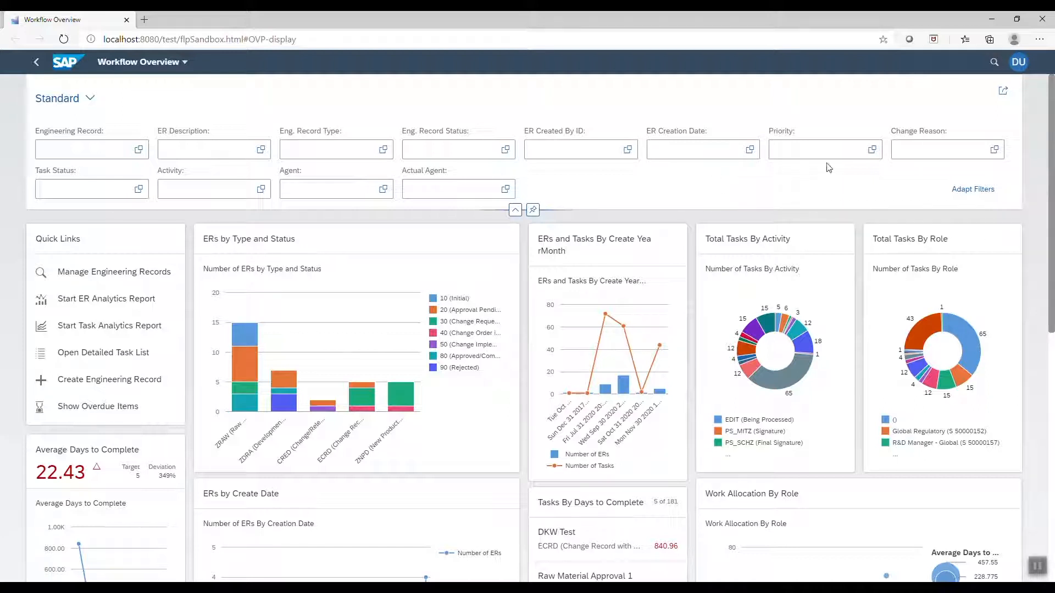
Filter the dashboard to Very High and High priority and review the refreshed cards
left_click(872, 150)
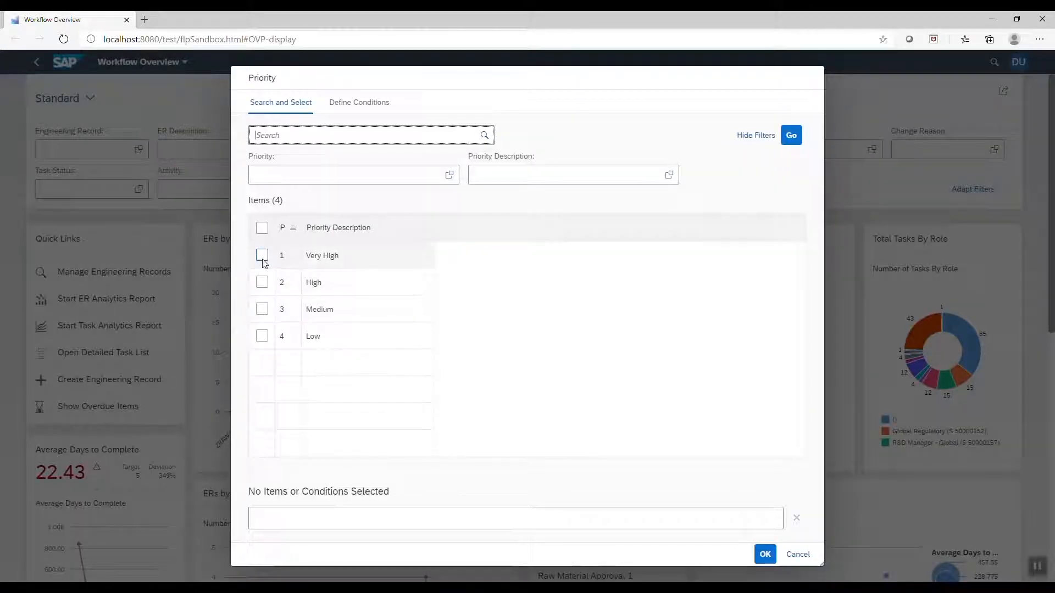
left_click(262, 256)
left_click(262, 283)
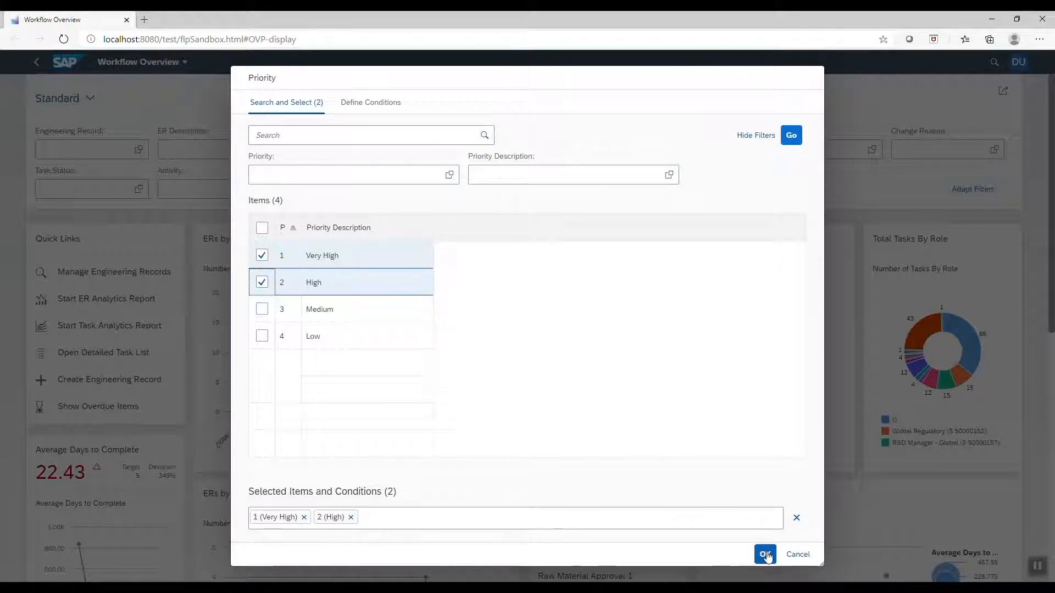
left_click(766, 555)
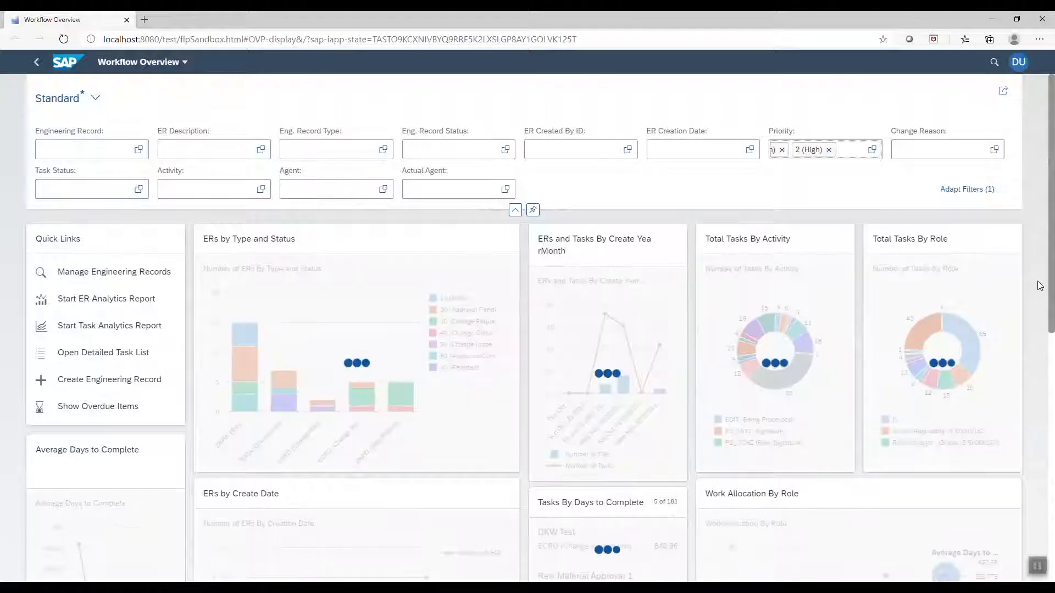
scroll(1040, 286, "down", 2)
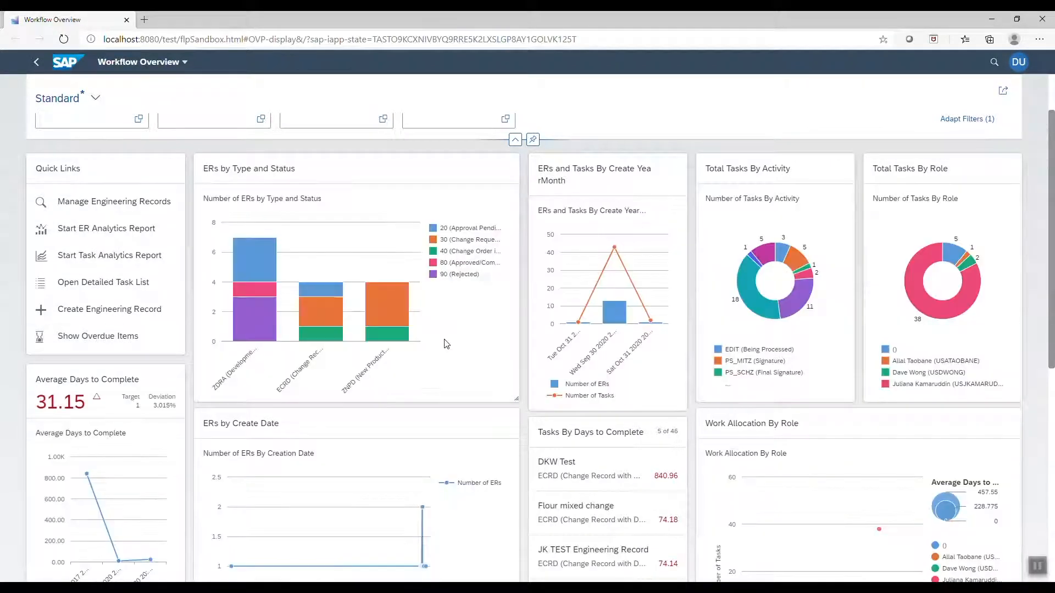
scroll(482, 341, "down", 1)
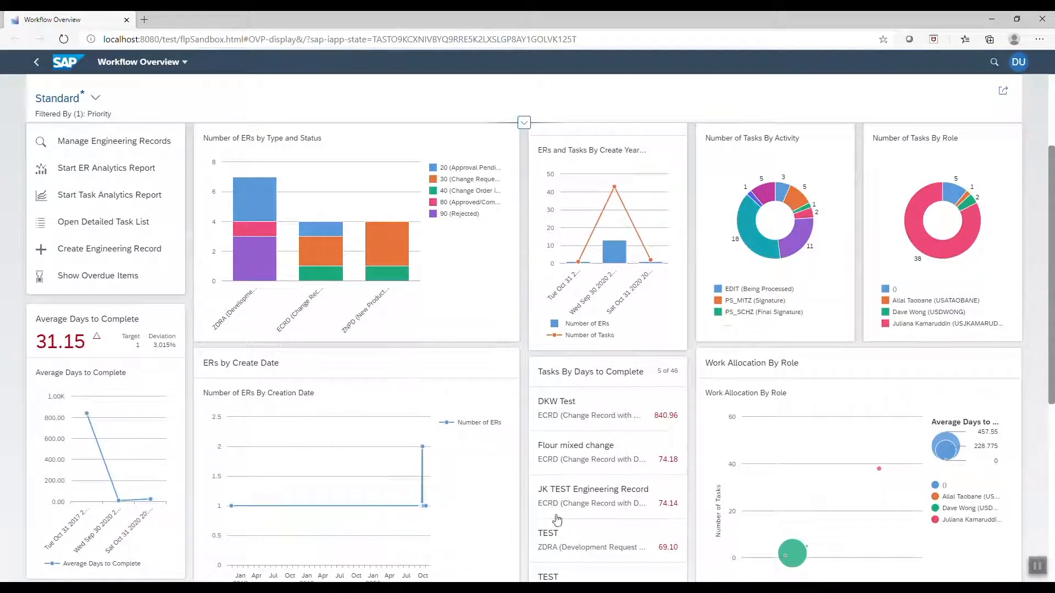
scroll(920, 481, "down", 2)
scroll(919, 480, "up", 3)
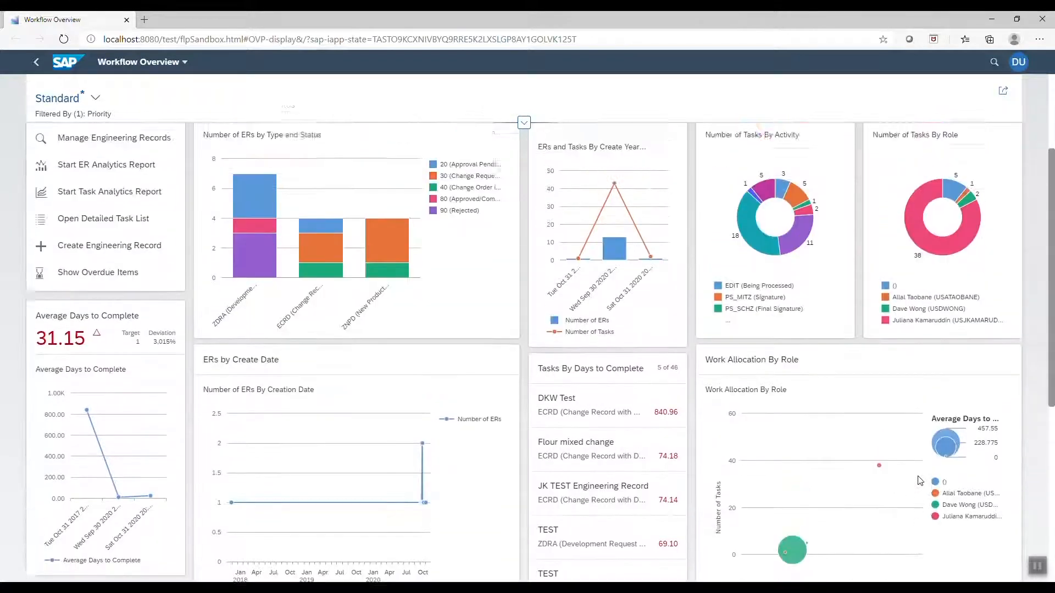
scroll(920, 481, "up", 2)
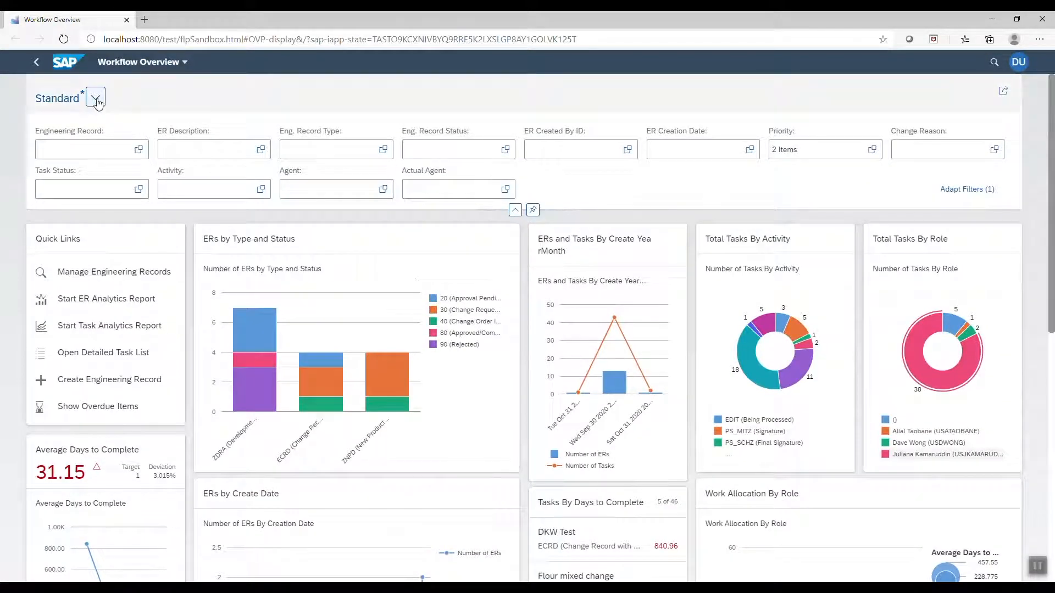
Switch to the Open Workflows saved view and browse its cards
left_click(95, 98)
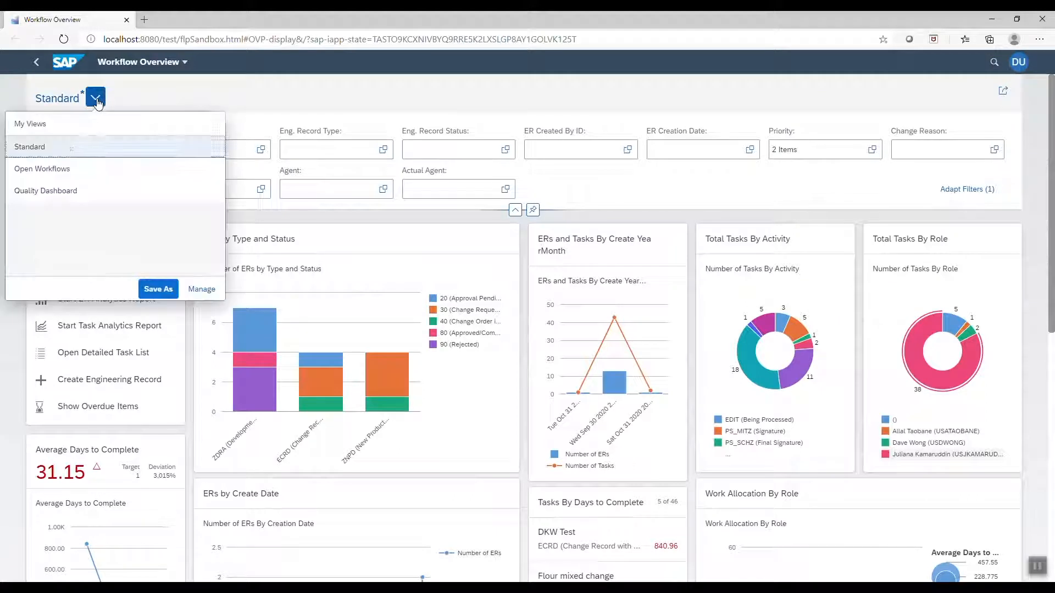
left_click(50, 175)
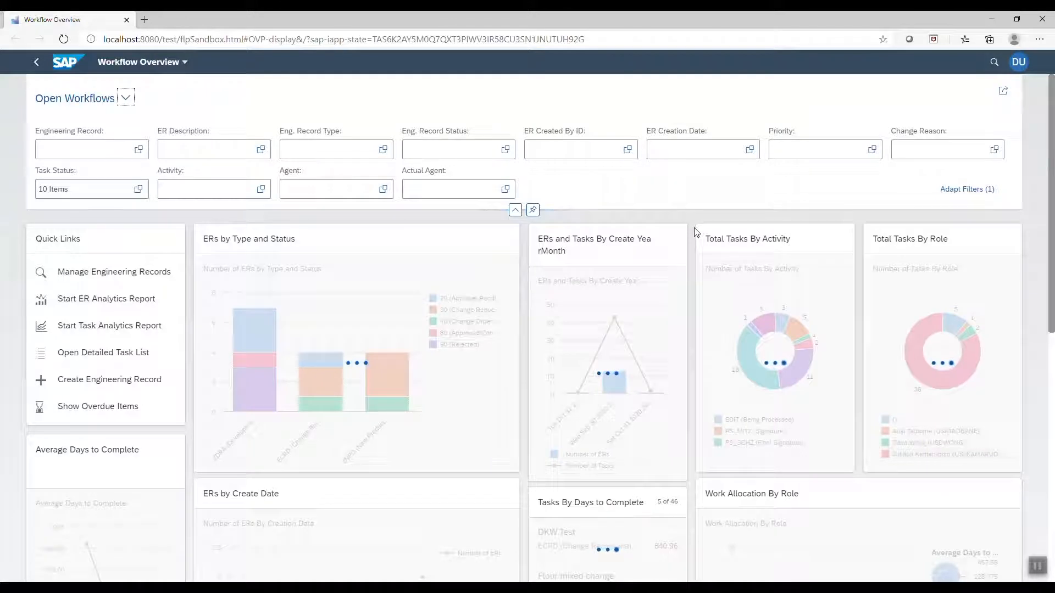
scroll(698, 233, "down", 1)
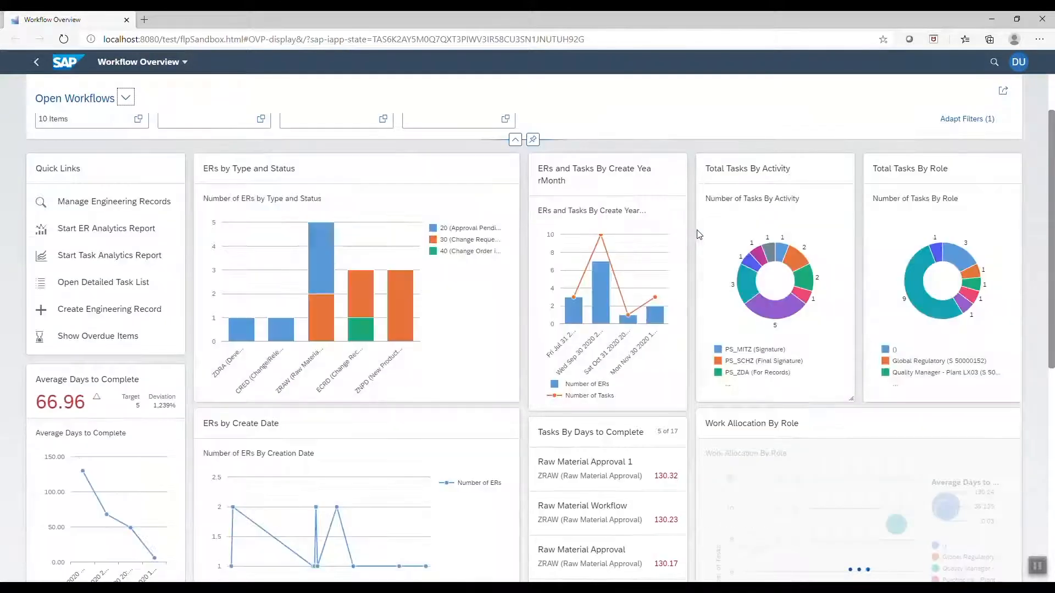
scroll(699, 234, "down", 1)
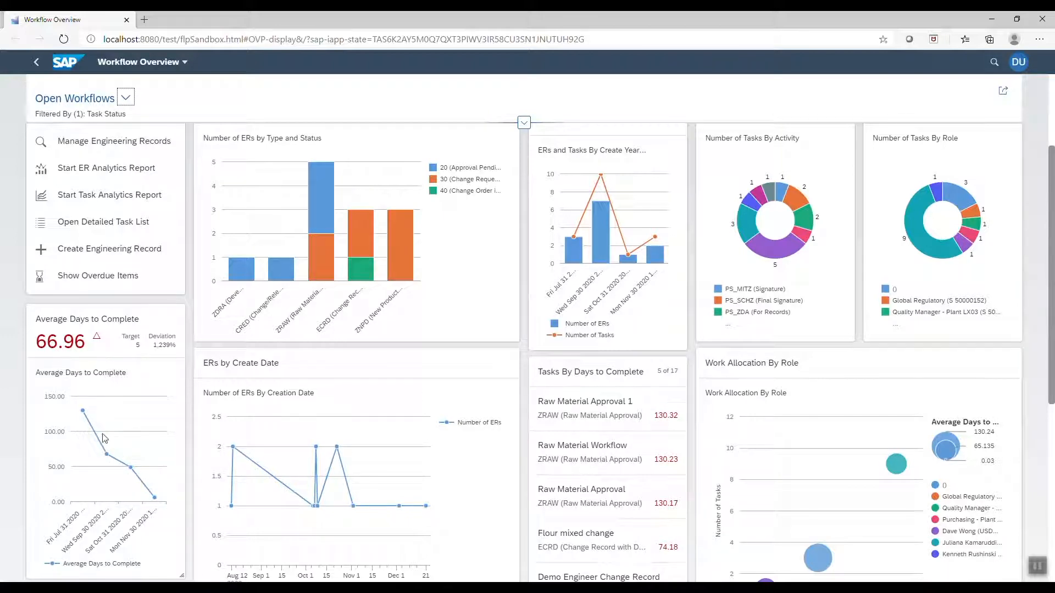
scroll(136, 374, "down", 1)
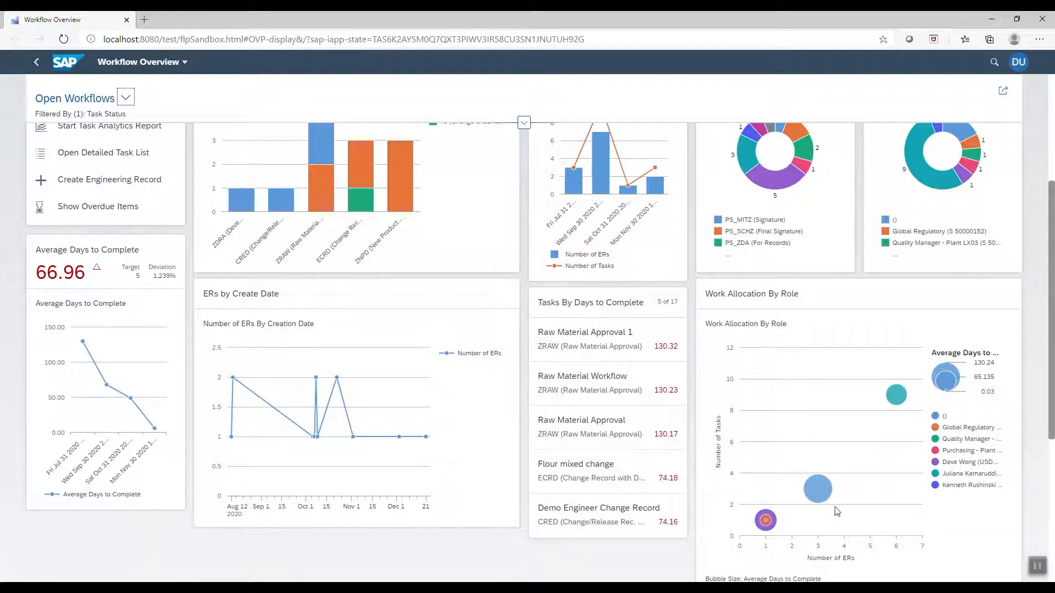
scroll(873, 503, "up", 3)
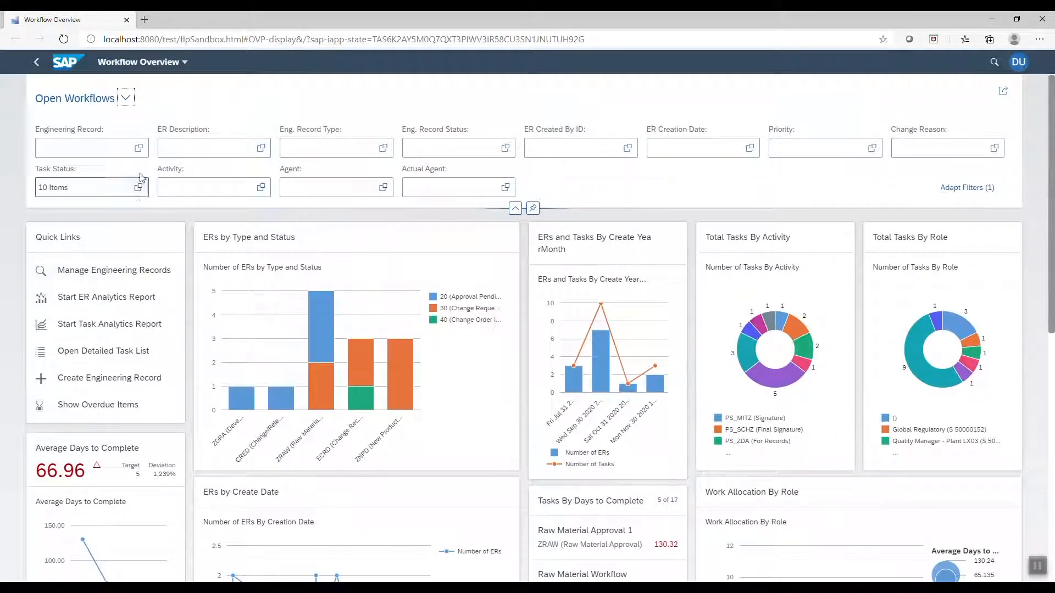
Switch to the Quality Dashboard saved view, filtered to Activity *QM*, and expand its filter bar
left_click(126, 99)
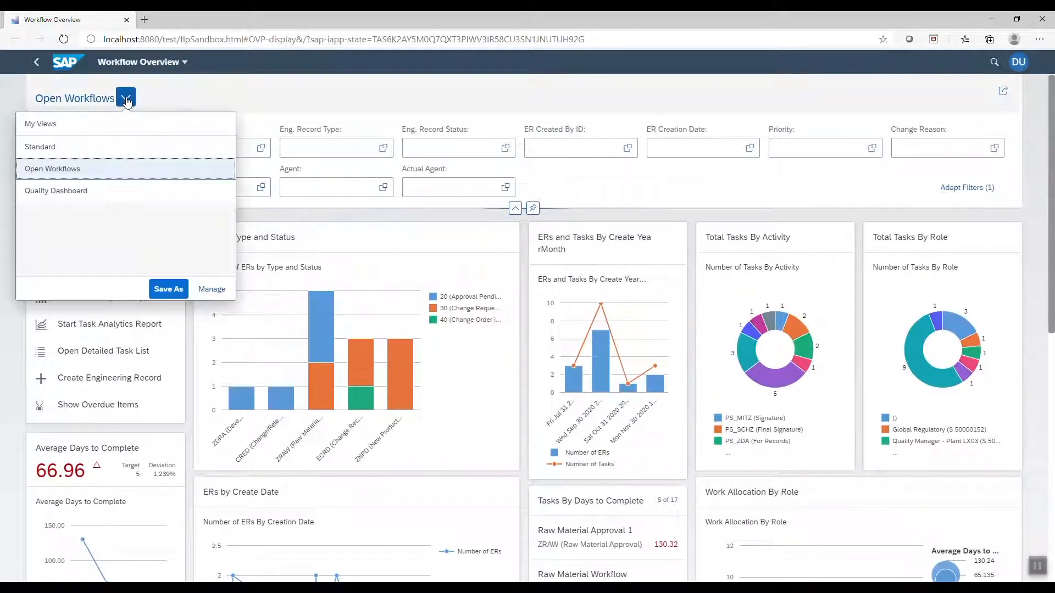
left_click(48, 192)
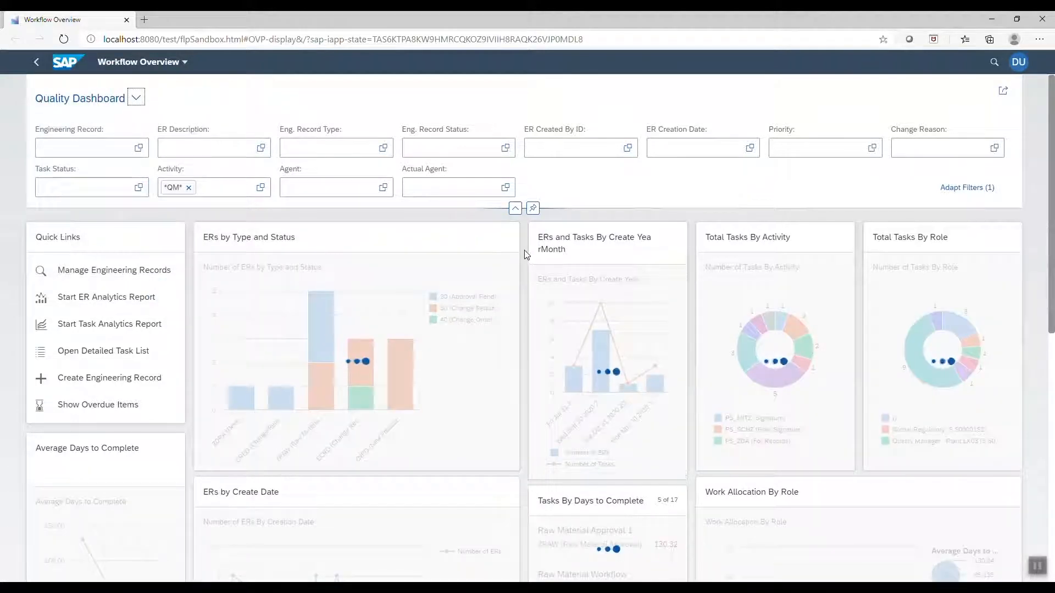
scroll(526, 255, "down", 1)
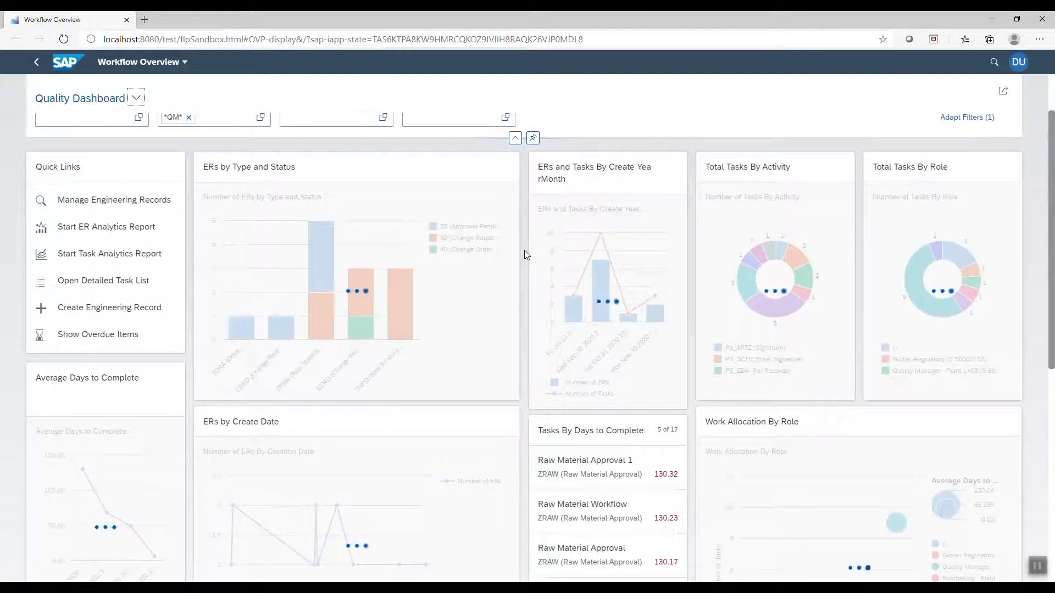
scroll(525, 254, "down", 1)
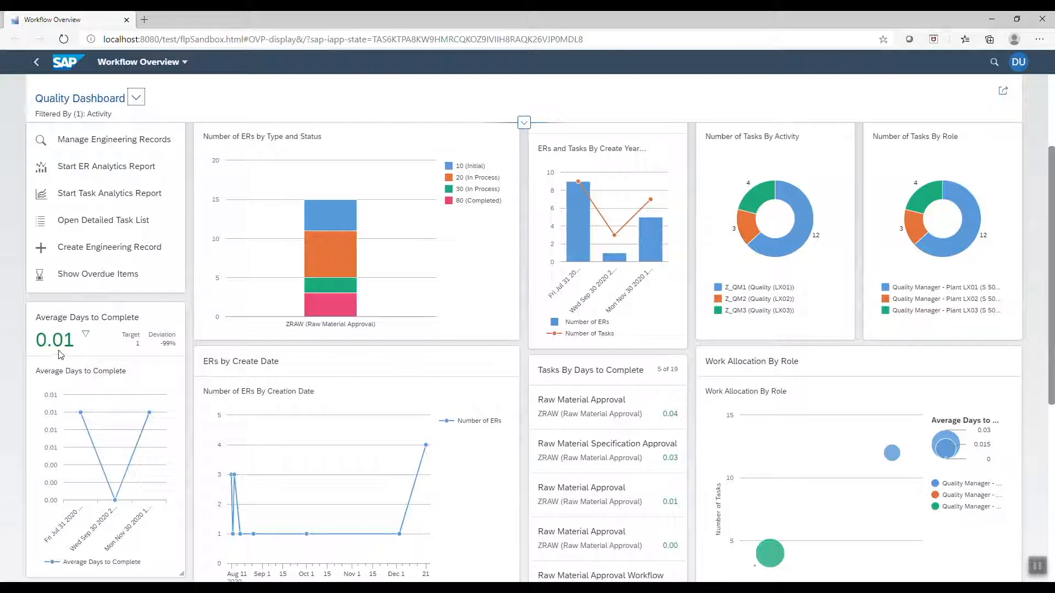
scroll(86, 383, "down", 1)
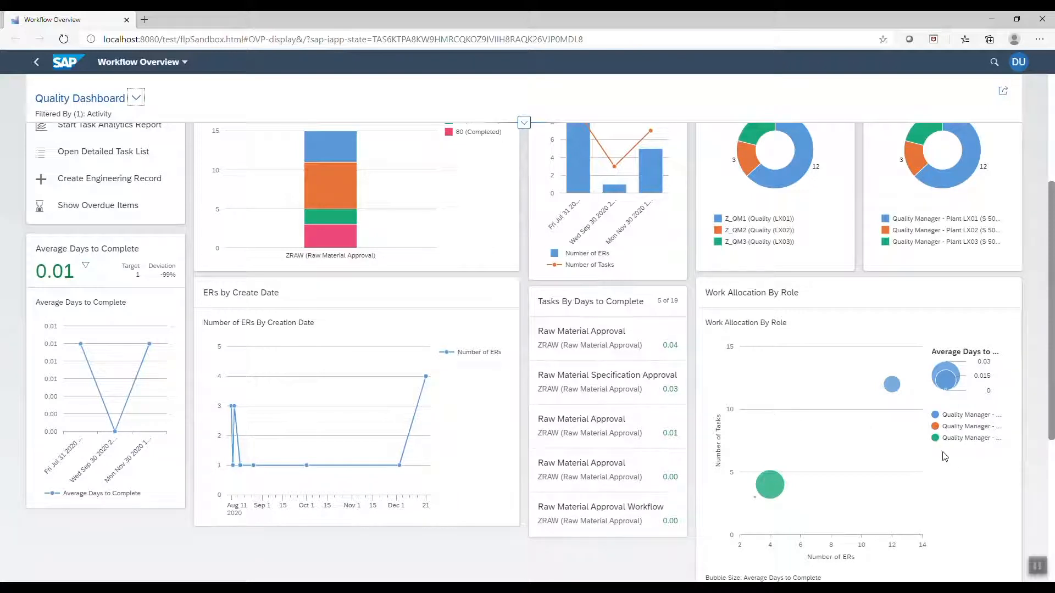
left_click(136, 97)
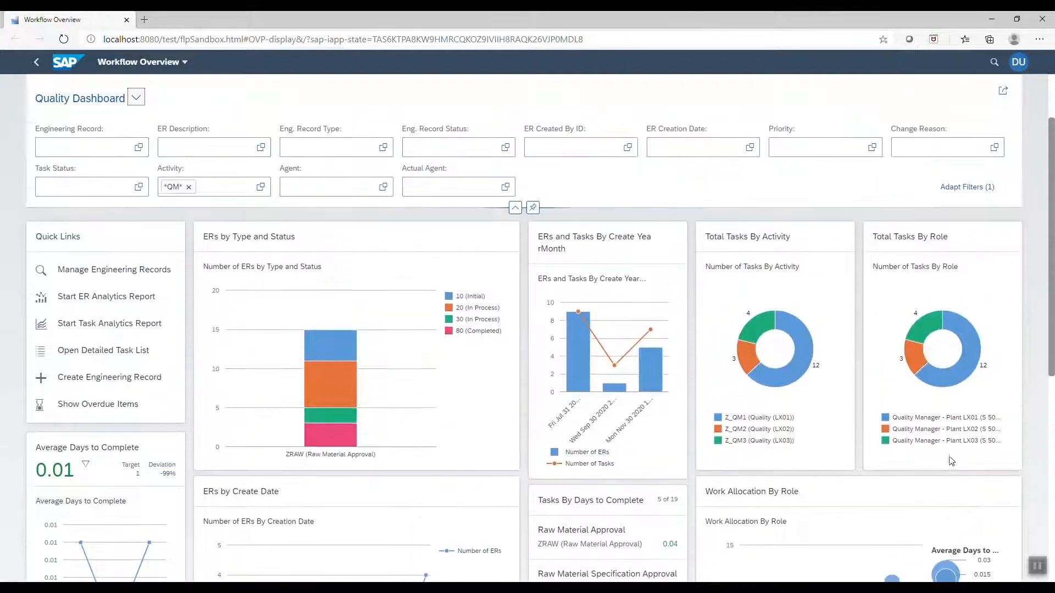
left_click(138, 106)
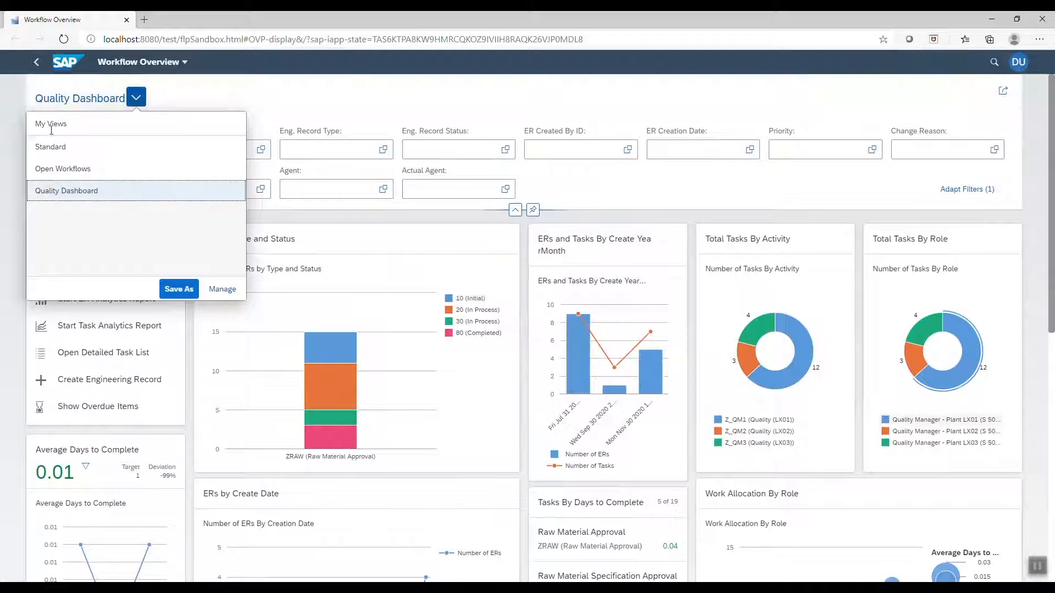
Return to the Standard view and filter the cards by the agent's user ID in Actual Agent
left_click(83, 146)
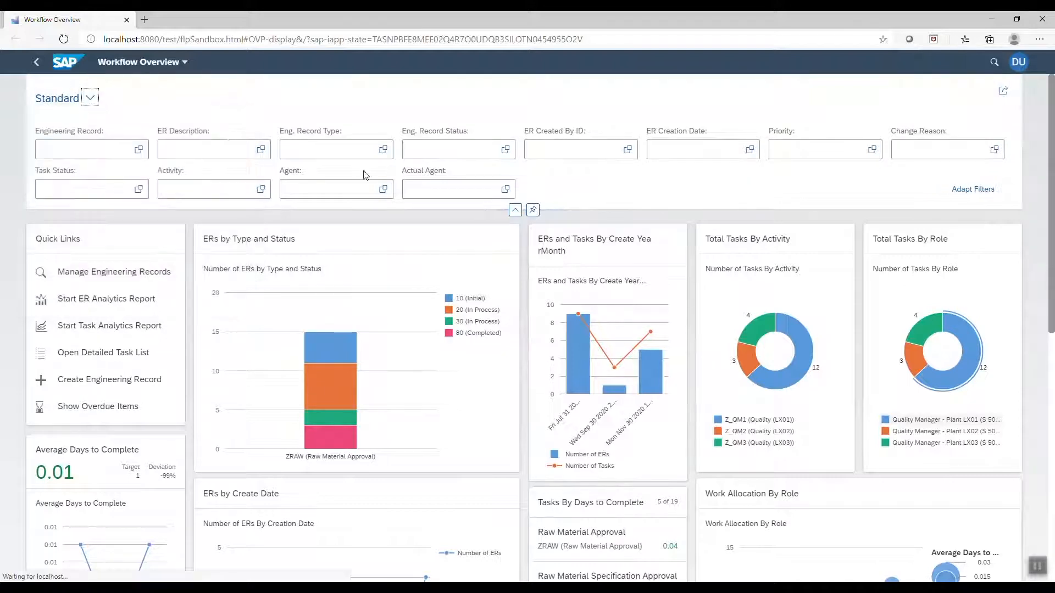
left_click(438, 187)
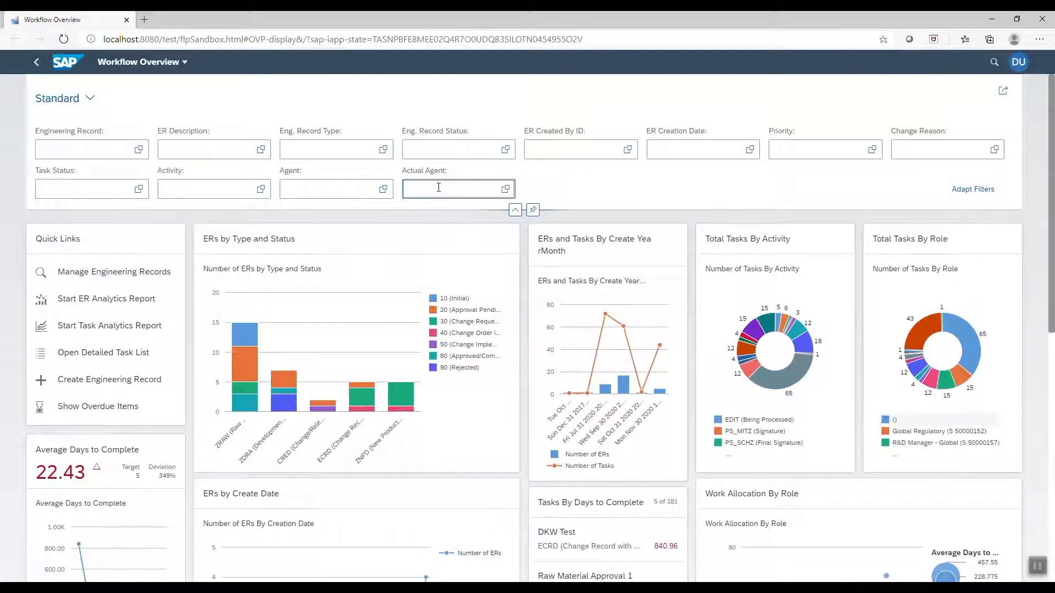
key("Return")
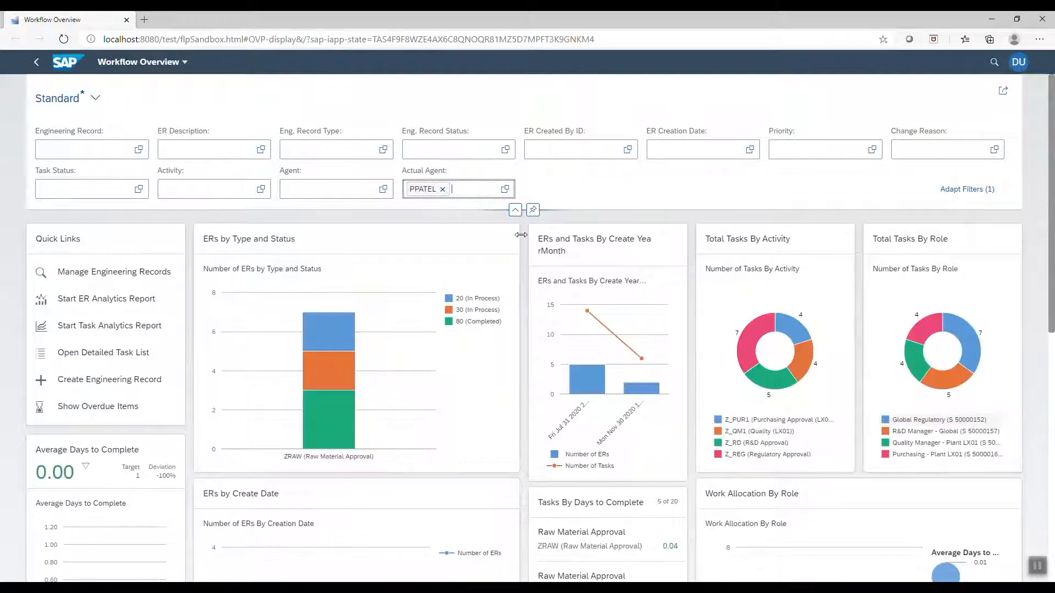
Review the agent-filtered cards and open the ER analysis report in a new tab
scroll(522, 237, "down", 3)
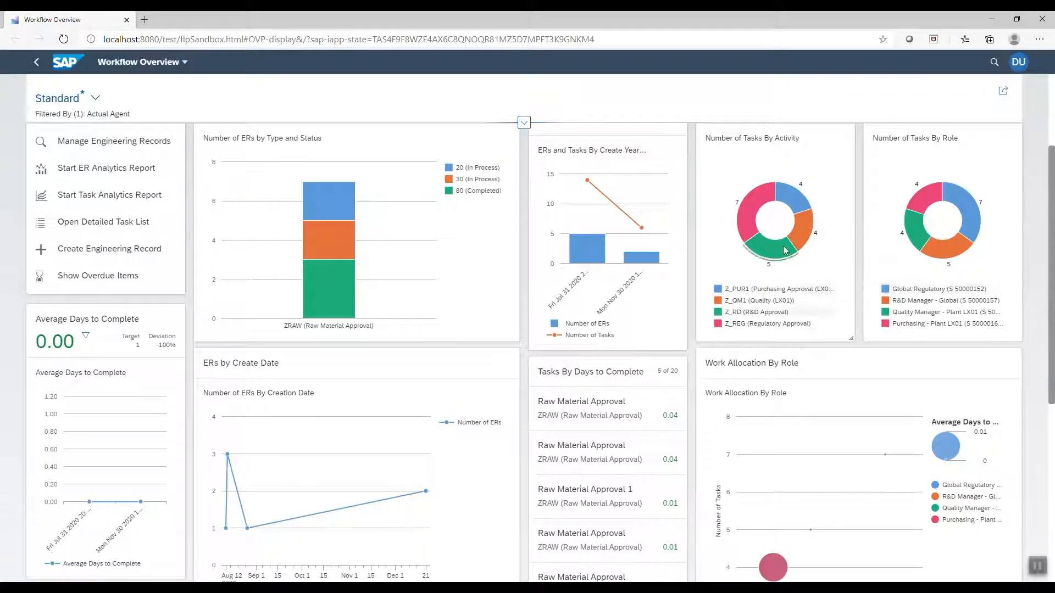
scroll(892, 466, "down", 3)
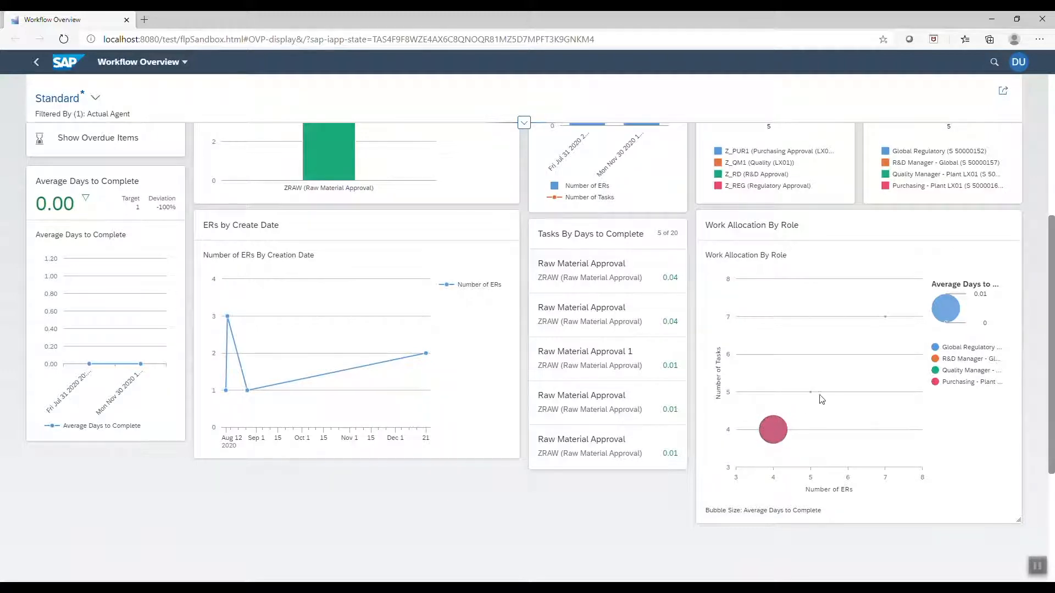
scroll(448, 450, "up", 4)
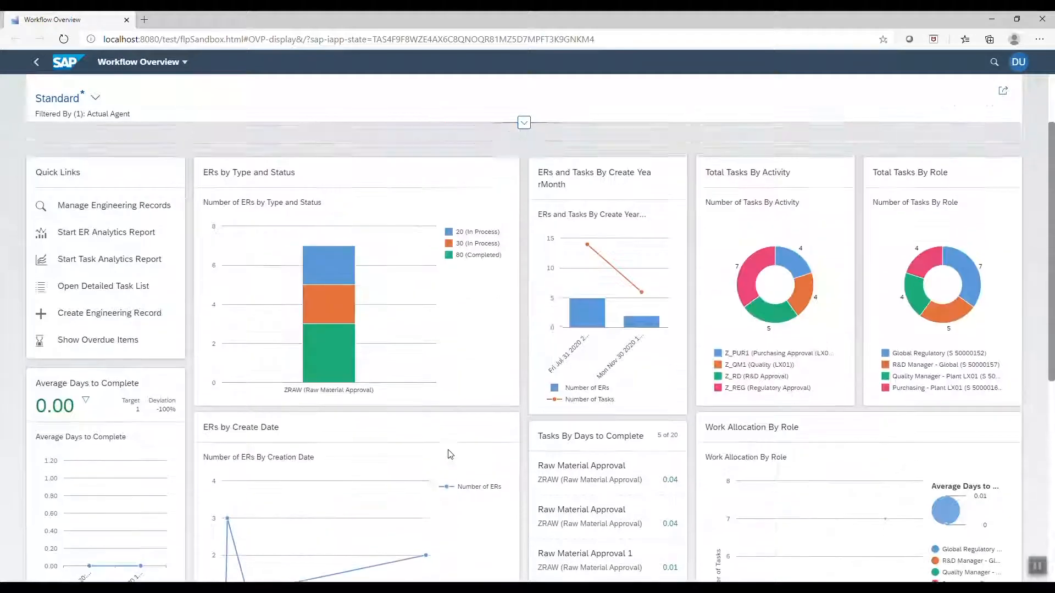
scroll(817, 546, "up", 2)
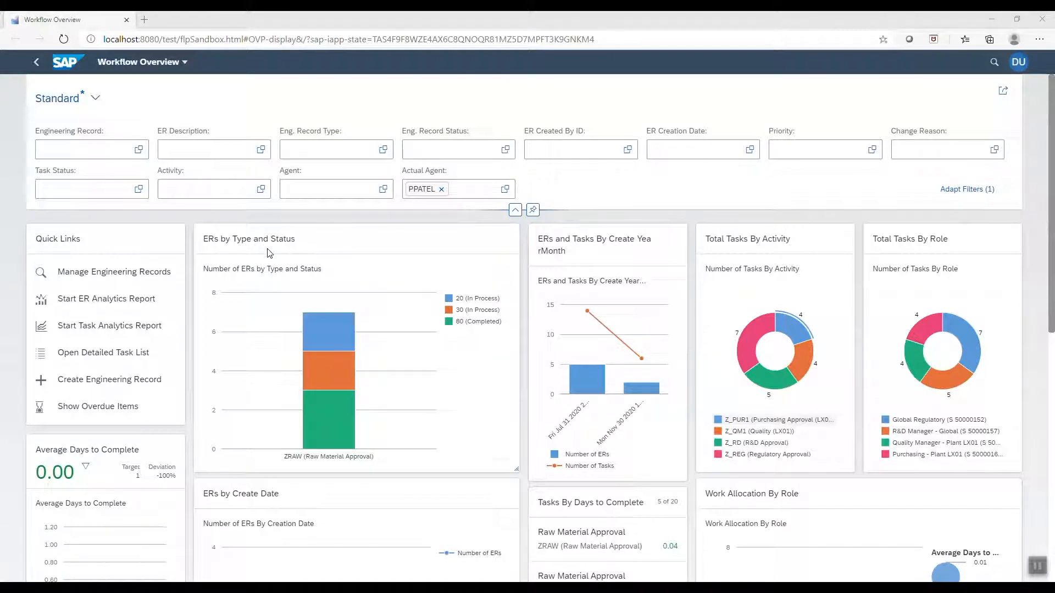
left_click(293, 268)
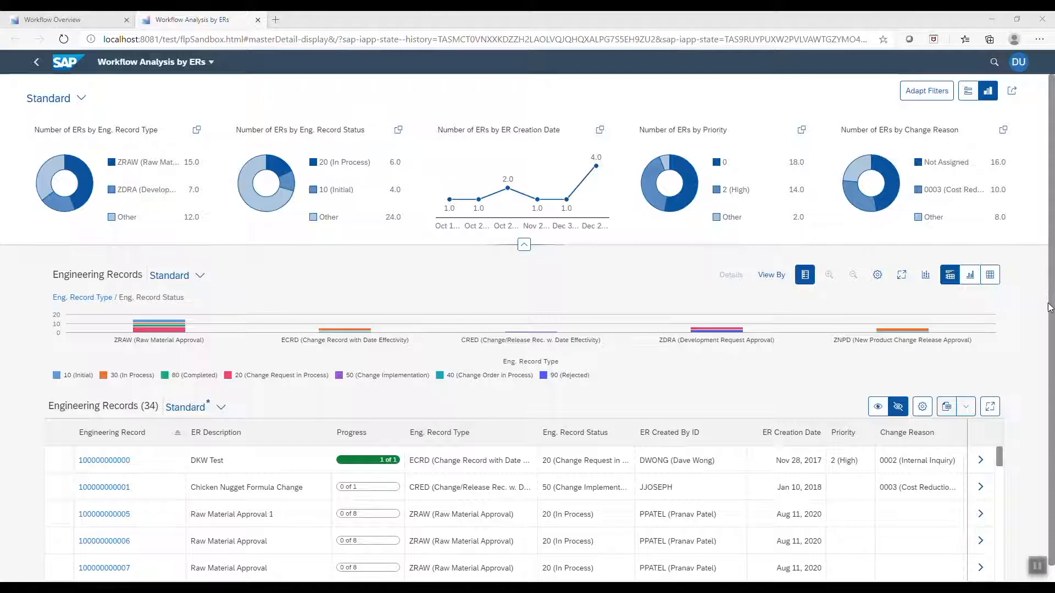
Collapse the KPI charts and scroll through the 34 engineering records
left_click(524, 245)
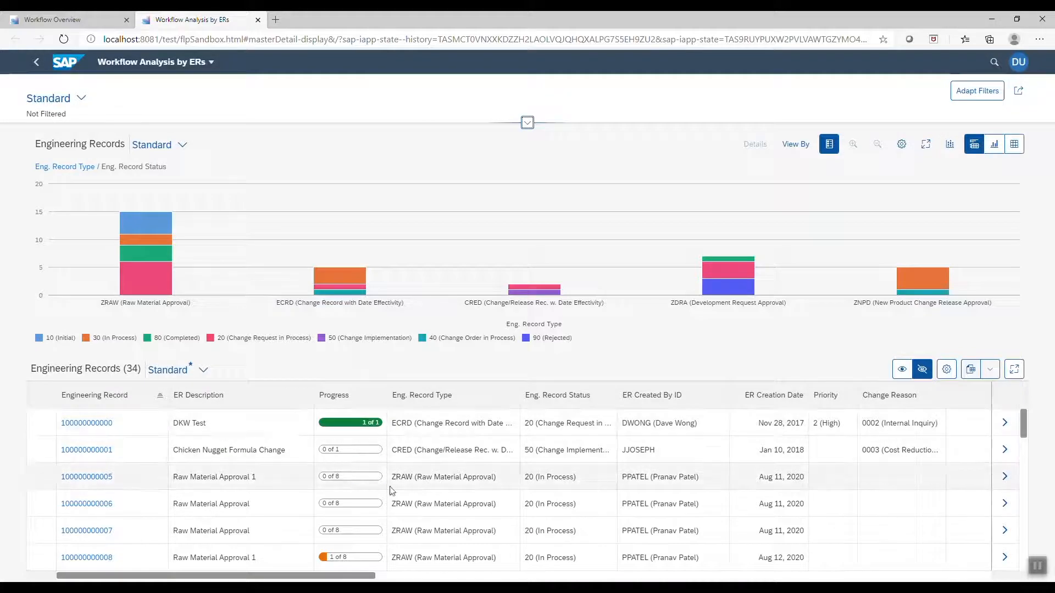
scroll(389, 470, "down", 2)
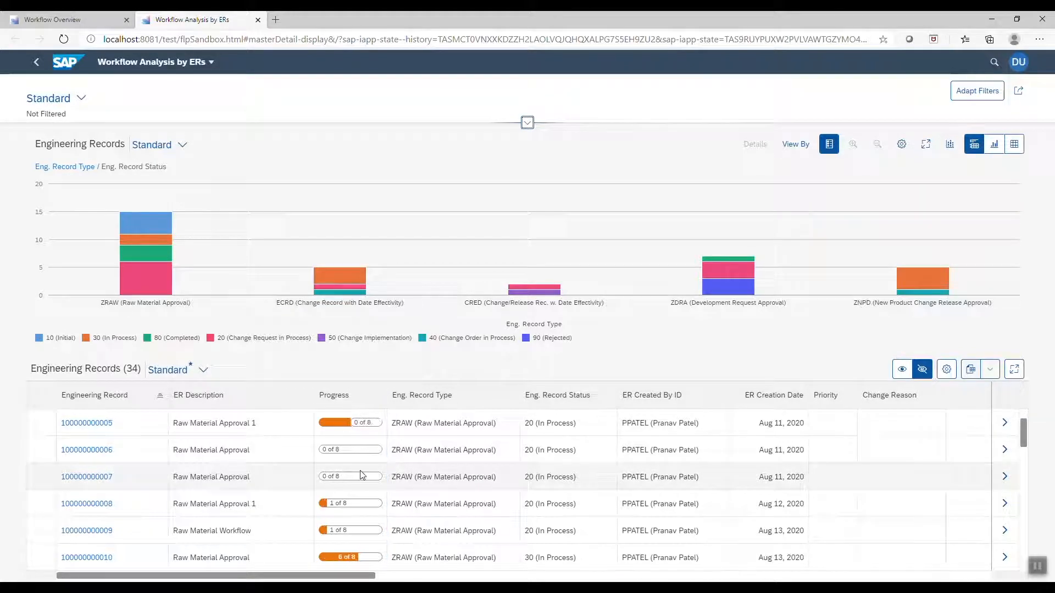
scroll(362, 475, "down", 2)
scroll(362, 475, "down", 2)
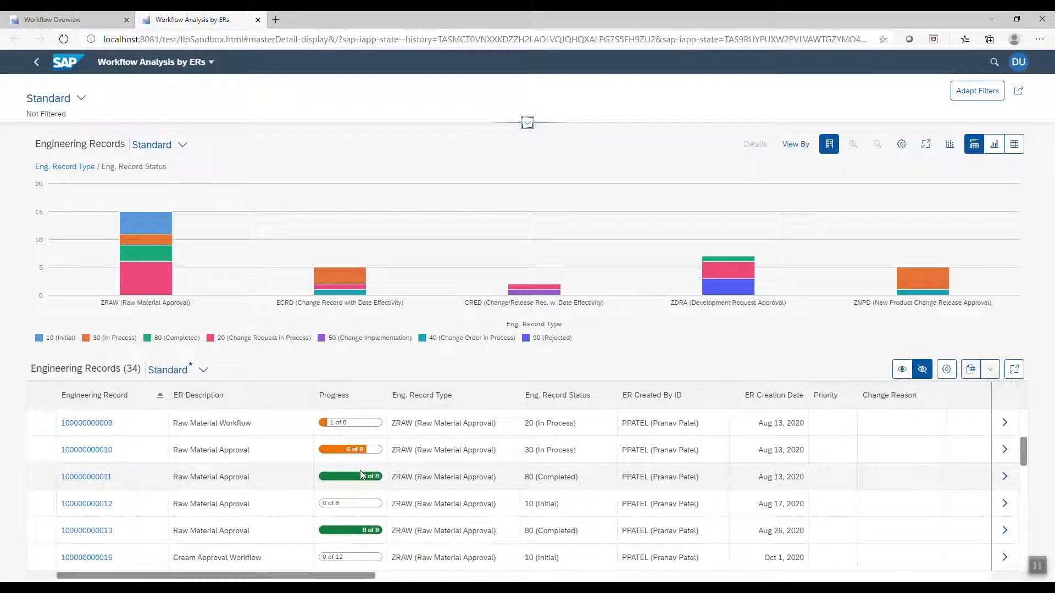
scroll(362, 475, "down", 2)
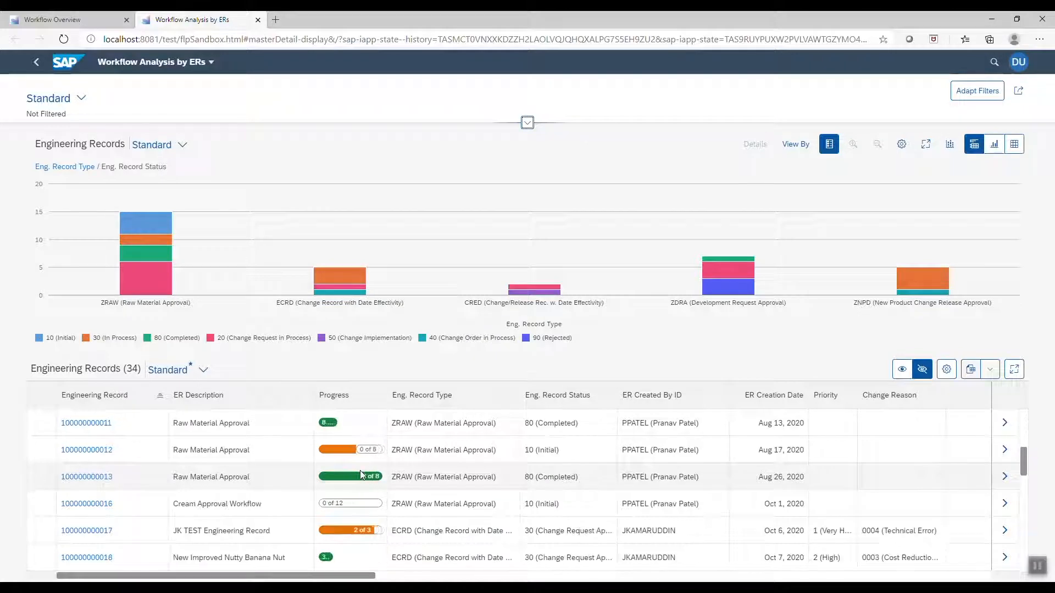
Restore the KPI charts and filter records to 2 (High) priority and change reason 0003
left_click(527, 123)
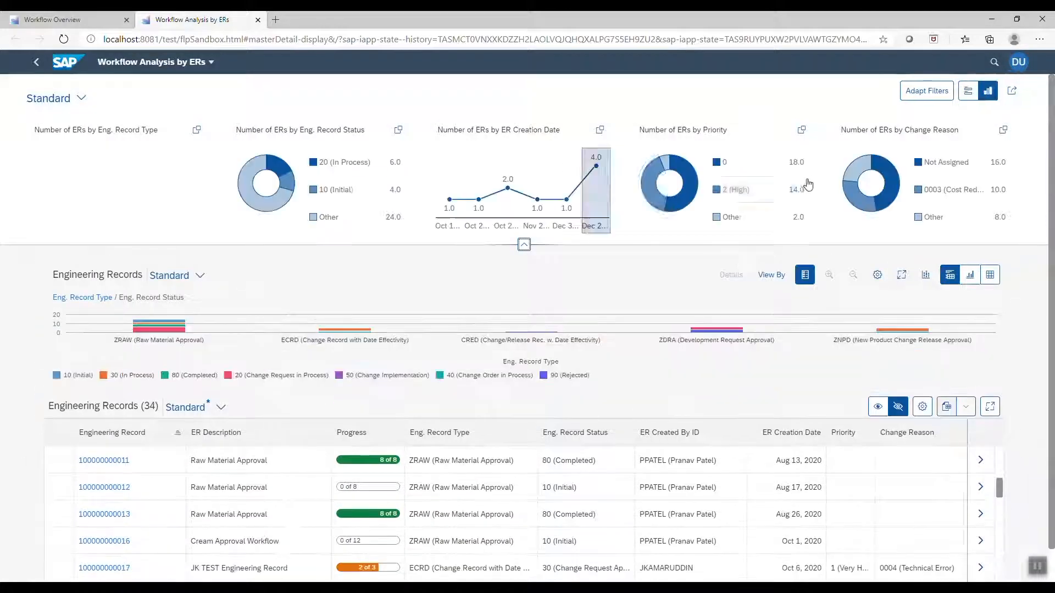
left_click(730, 193)
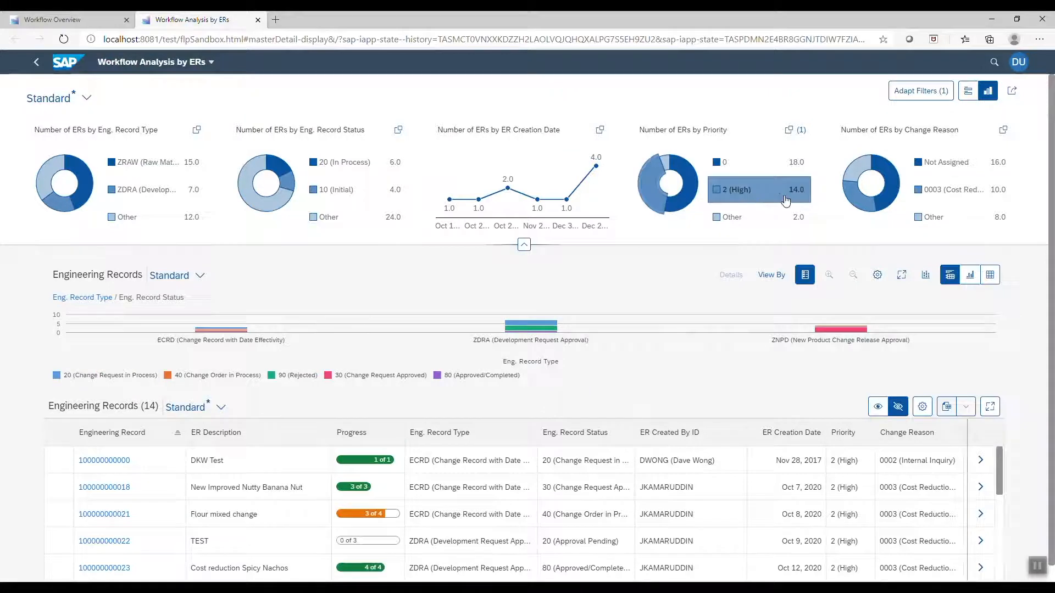
left_click(962, 196)
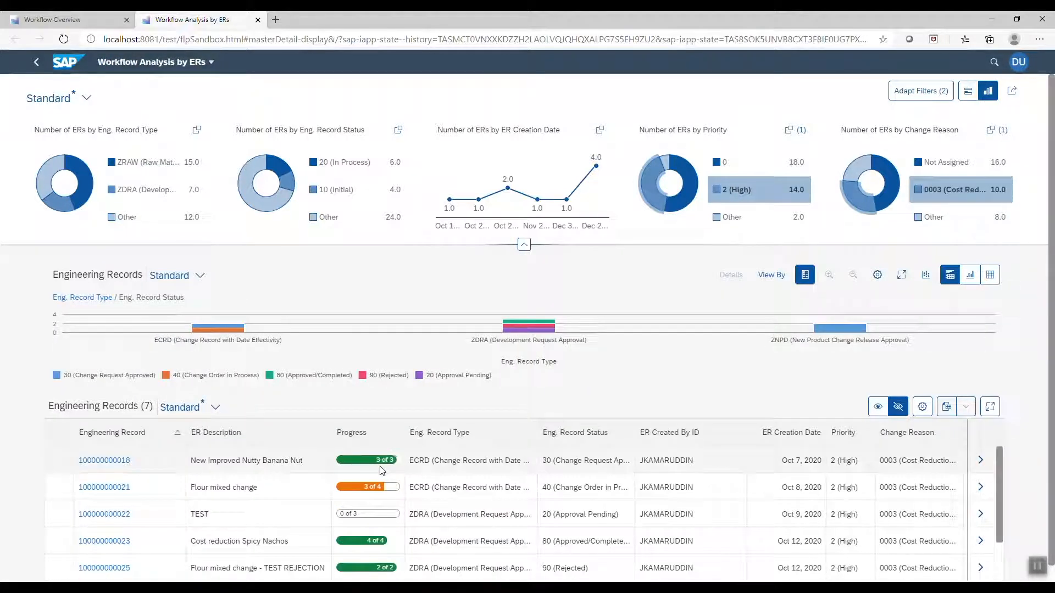
Collapse the KPI header again and open the Workflow Task Report tab
scroll(382, 482, "down", 2)
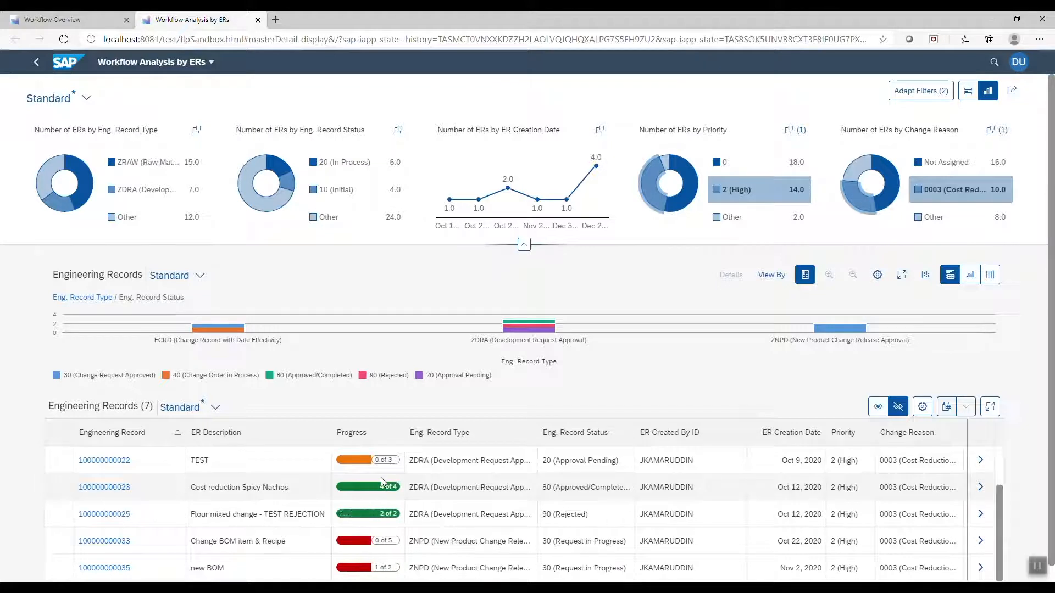
scroll(381, 477, "down", 1)
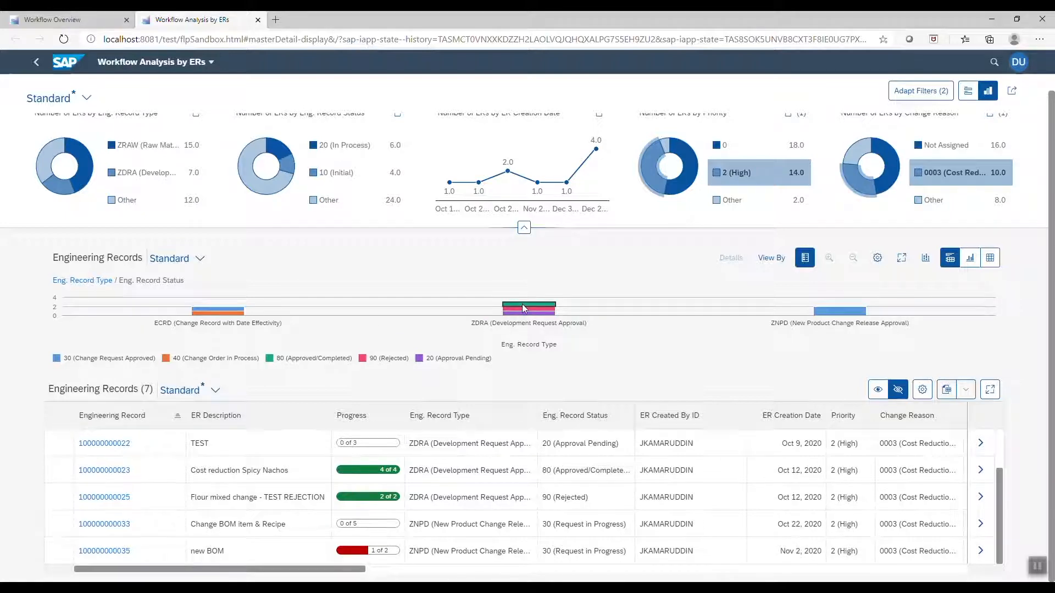
left_click(523, 229)
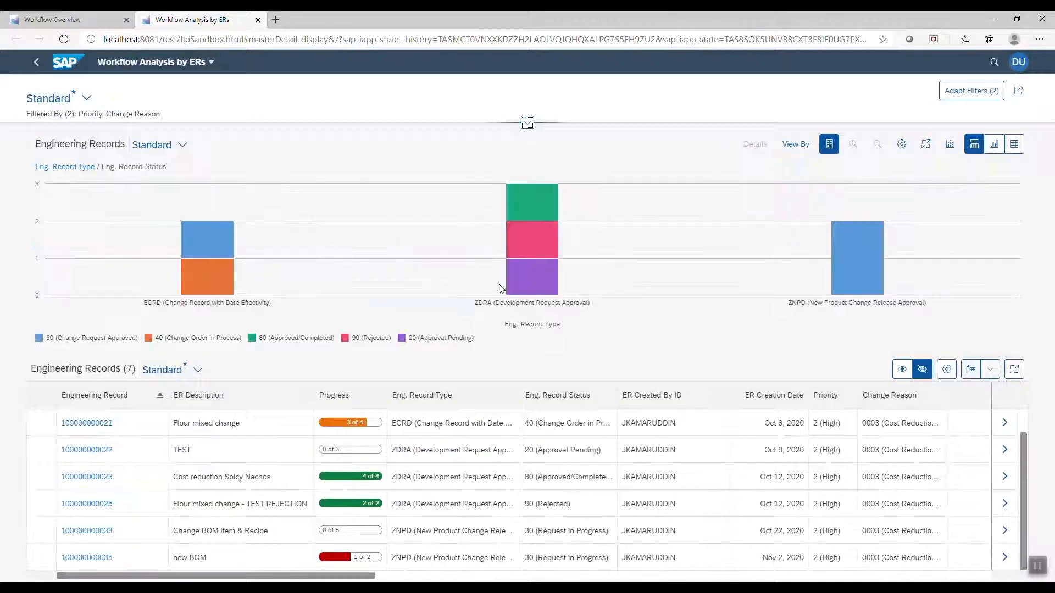
left_click(1014, 145)
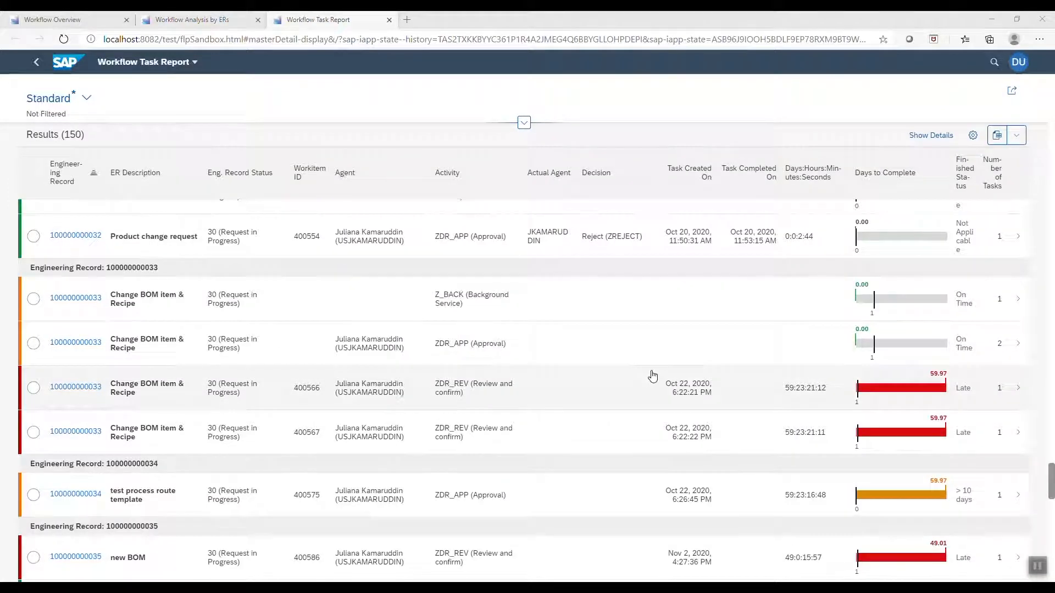
Scroll through the Task Report results table to review the tasks for each engineering record
scroll(652, 375, "up", 5)
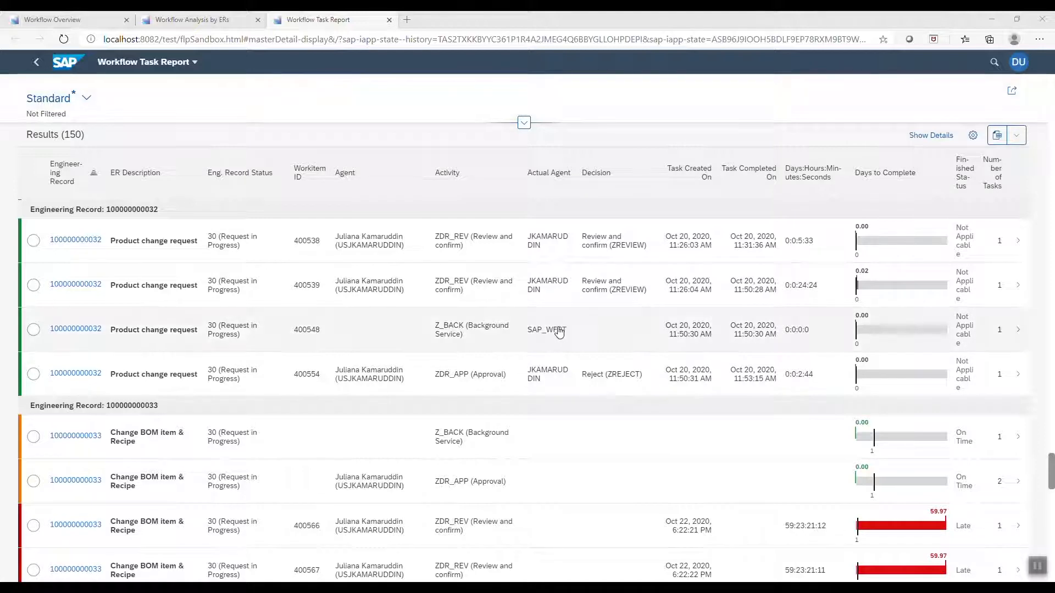
scroll(559, 333, "down", 2)
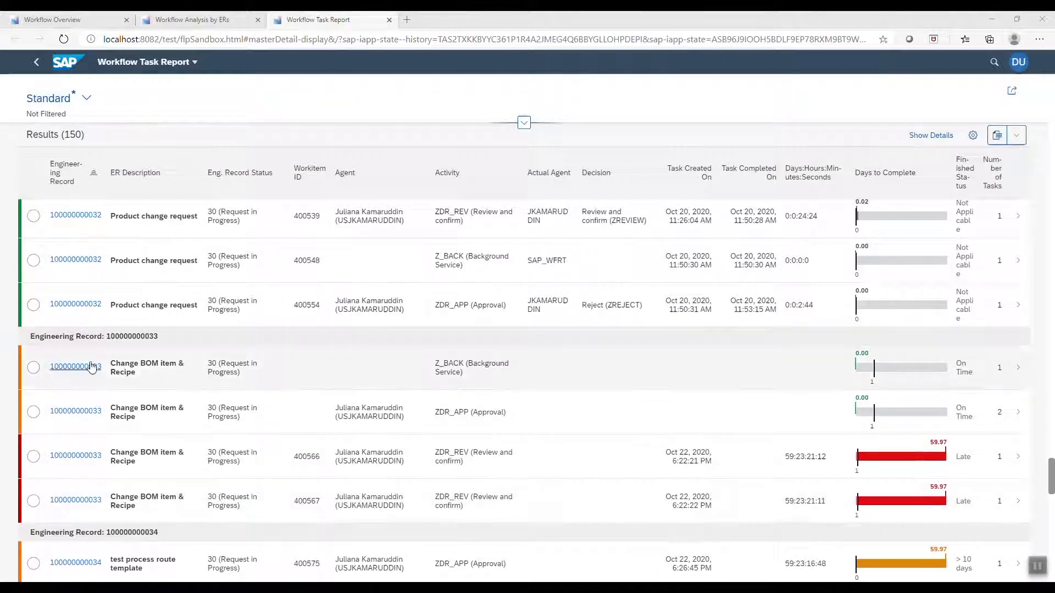
scroll(508, 499, "down", 2)
scroll(509, 432, "down", 4)
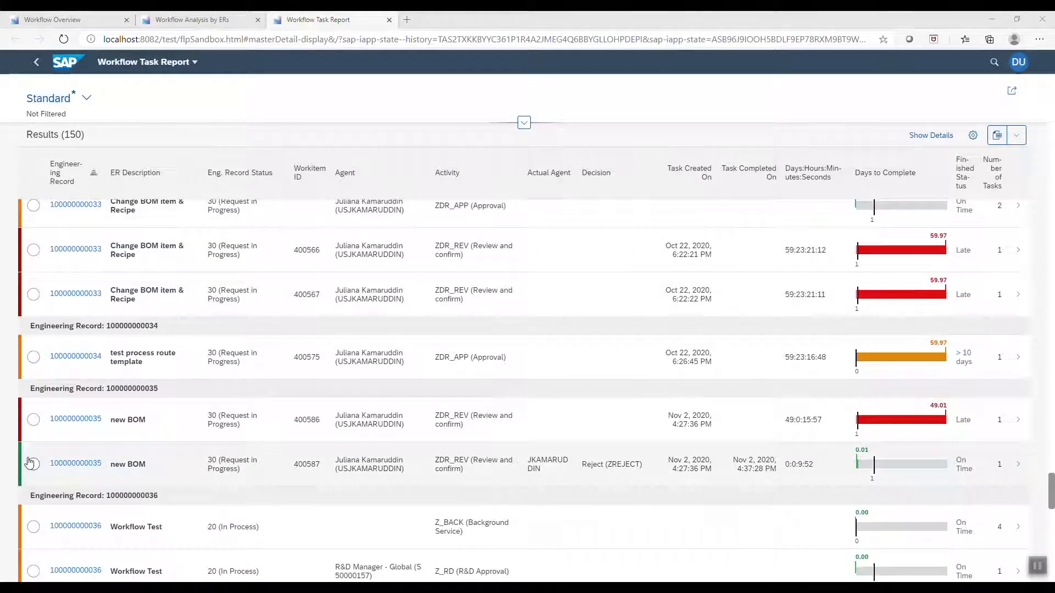
scroll(24, 464, "down", 2)
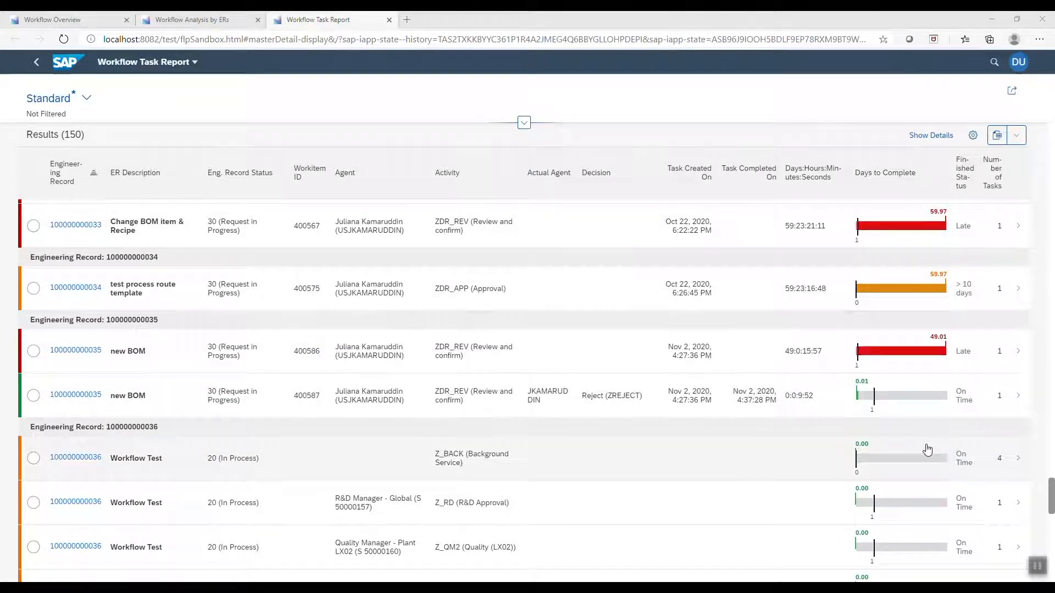
scroll(932, 425, "up", 3)
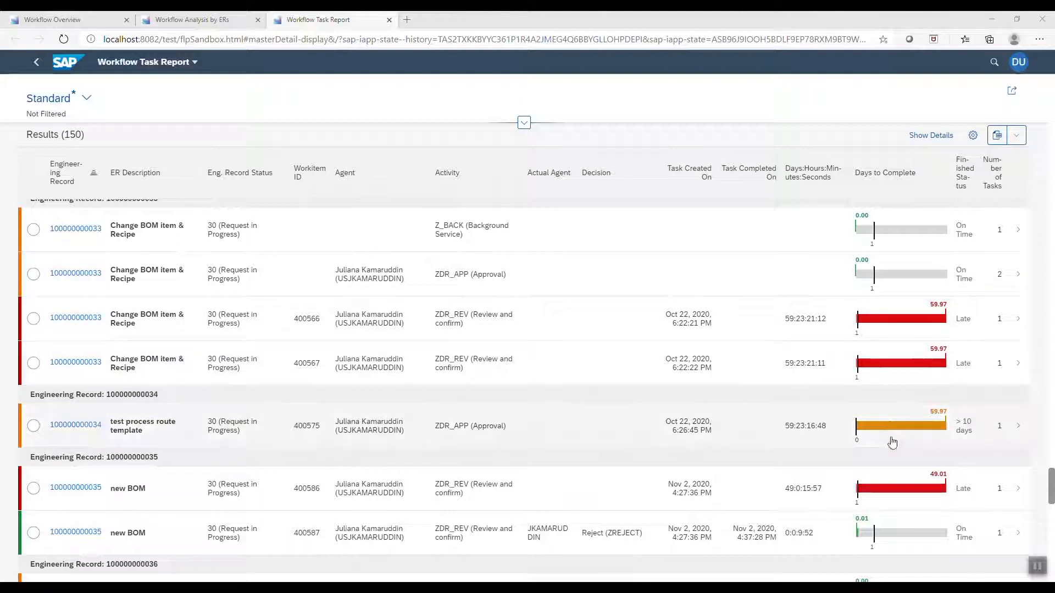
mouse_move(900, 504)
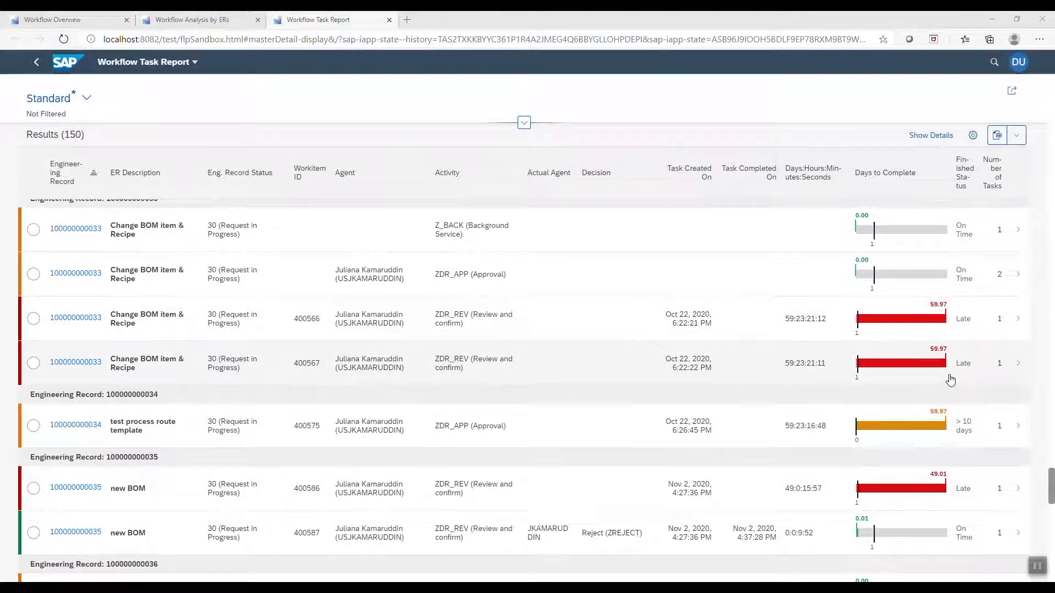
scroll(949, 373, "down", 4)
scroll(951, 379, "down", 4)
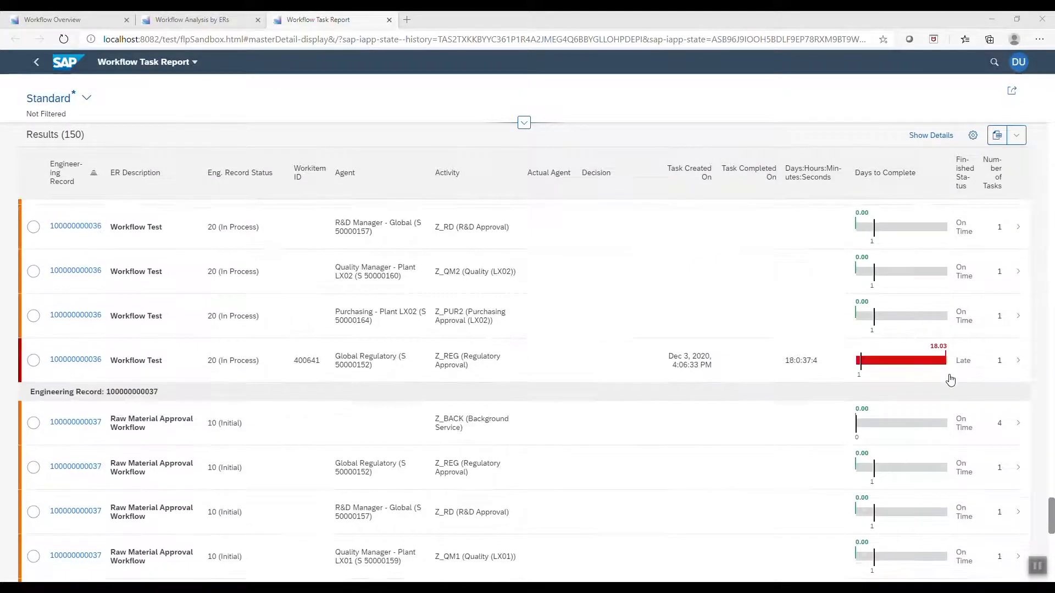
scroll(950, 379, "up", 3)
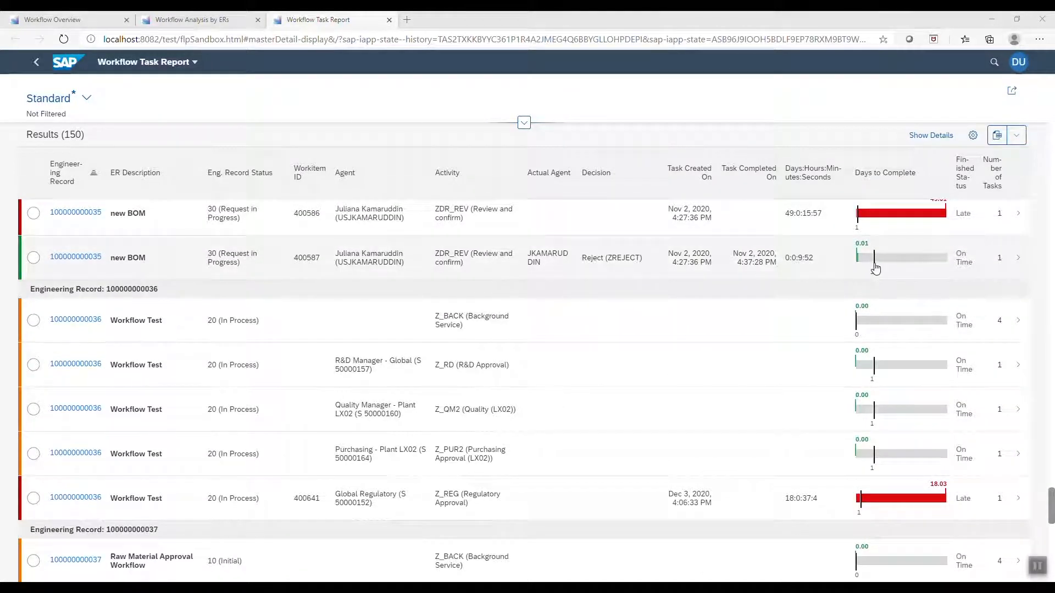
scroll(879, 277, "up", 1)
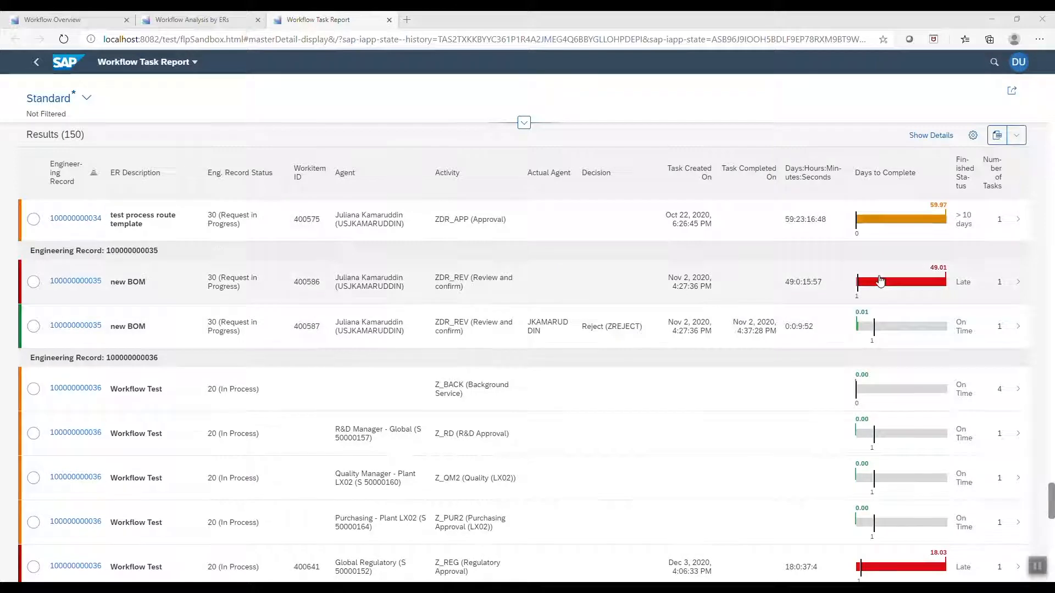
scroll(879, 281, "down", 2)
scroll(316, 405, "down", 1)
scroll(317, 405, "down", 2)
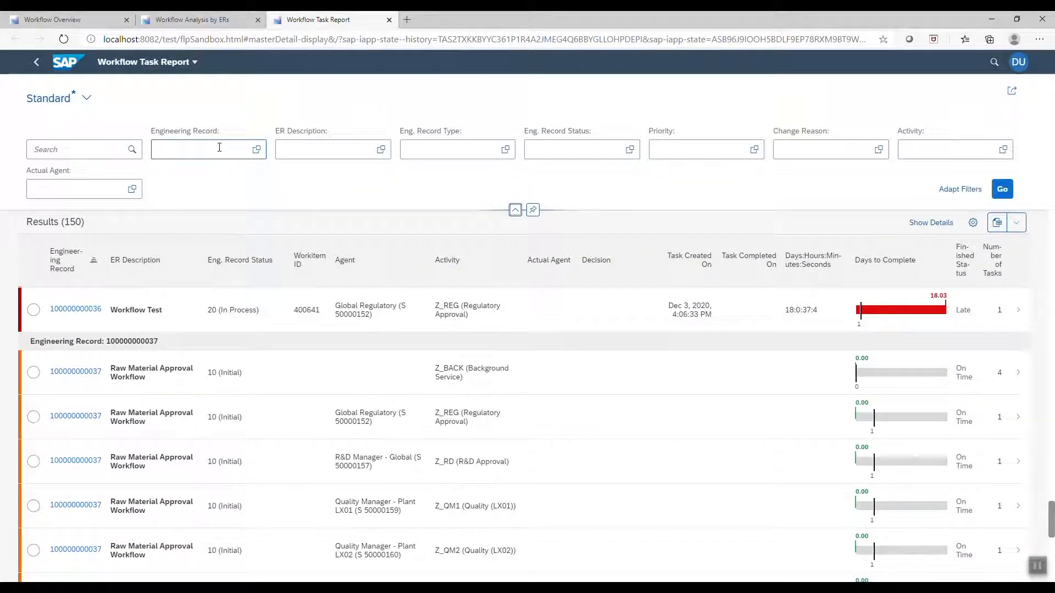
Paste the copied record number into the Engineering Record filter and apply it
left_click(220, 147)
key("ctrl+v")
left_click(1007, 193)
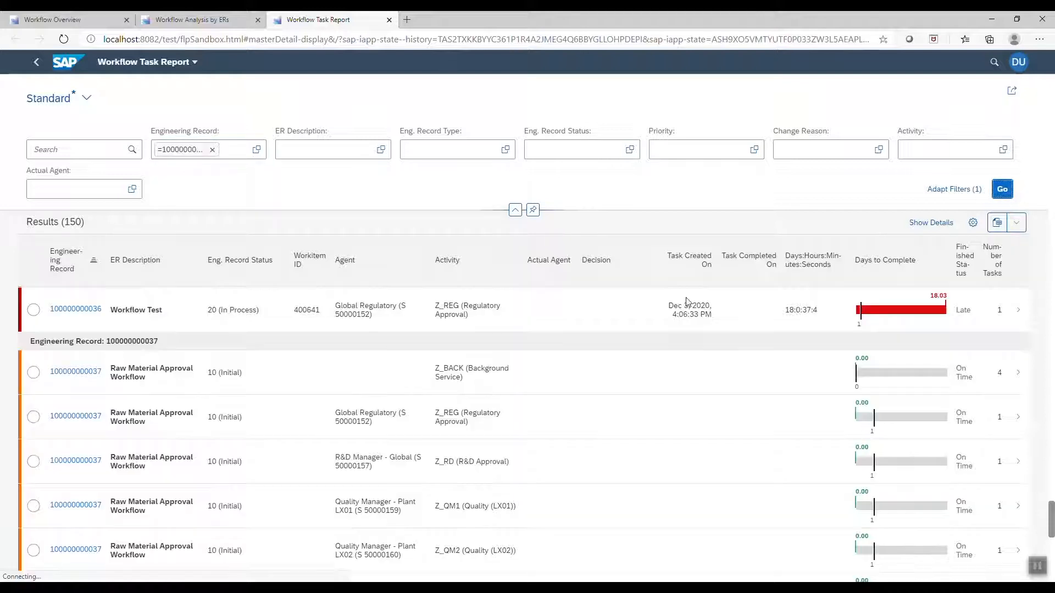